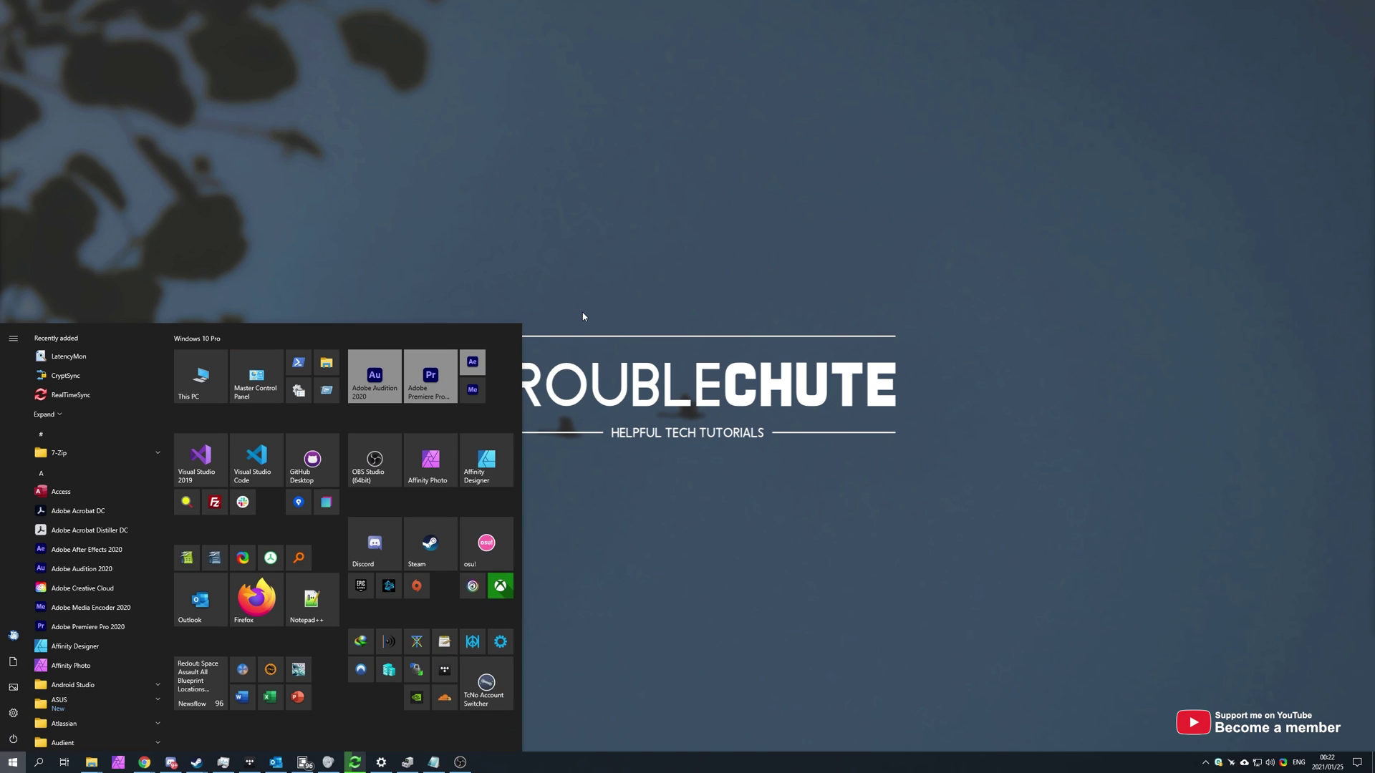
Open Choose a power plan from Start search and re-expand the additional plans to check for AMD Ryzen plans.
type("power")
key("Down")
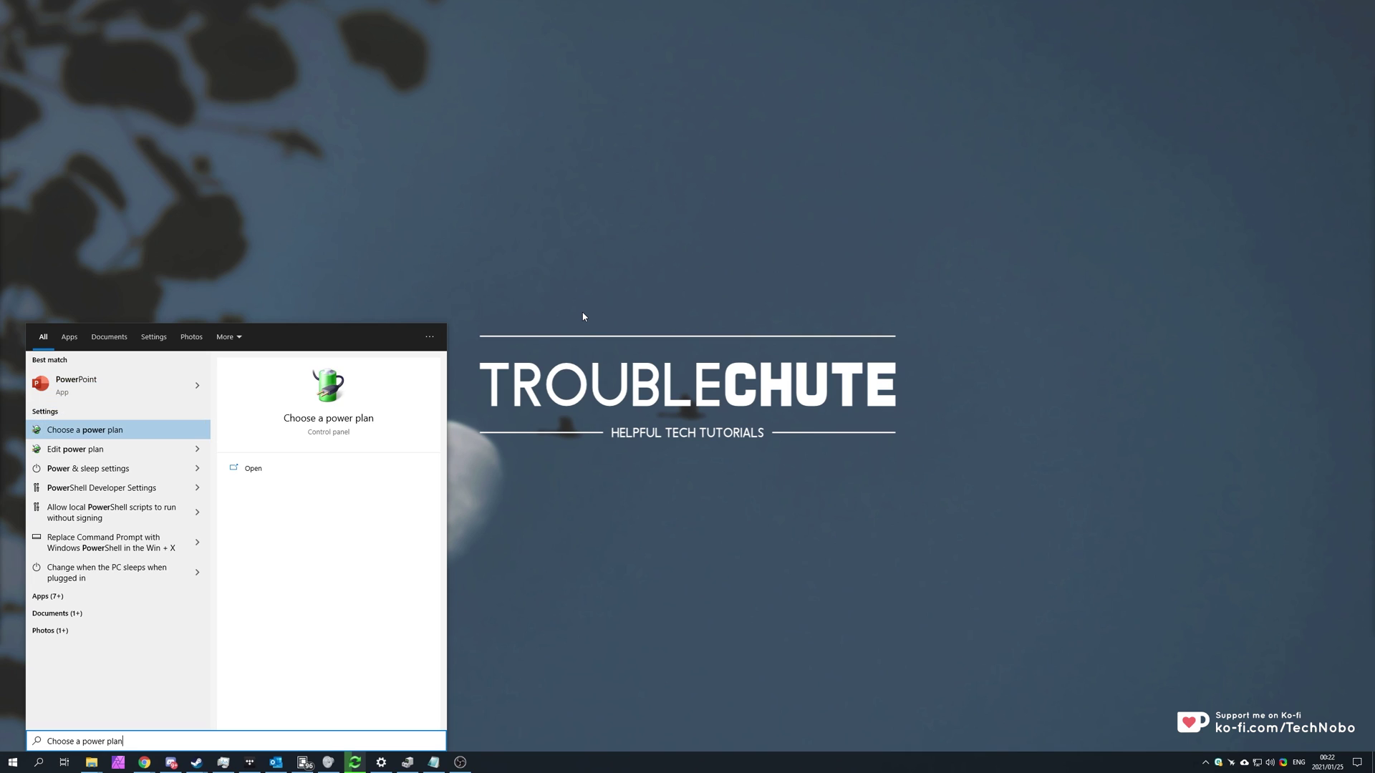
key("Return")
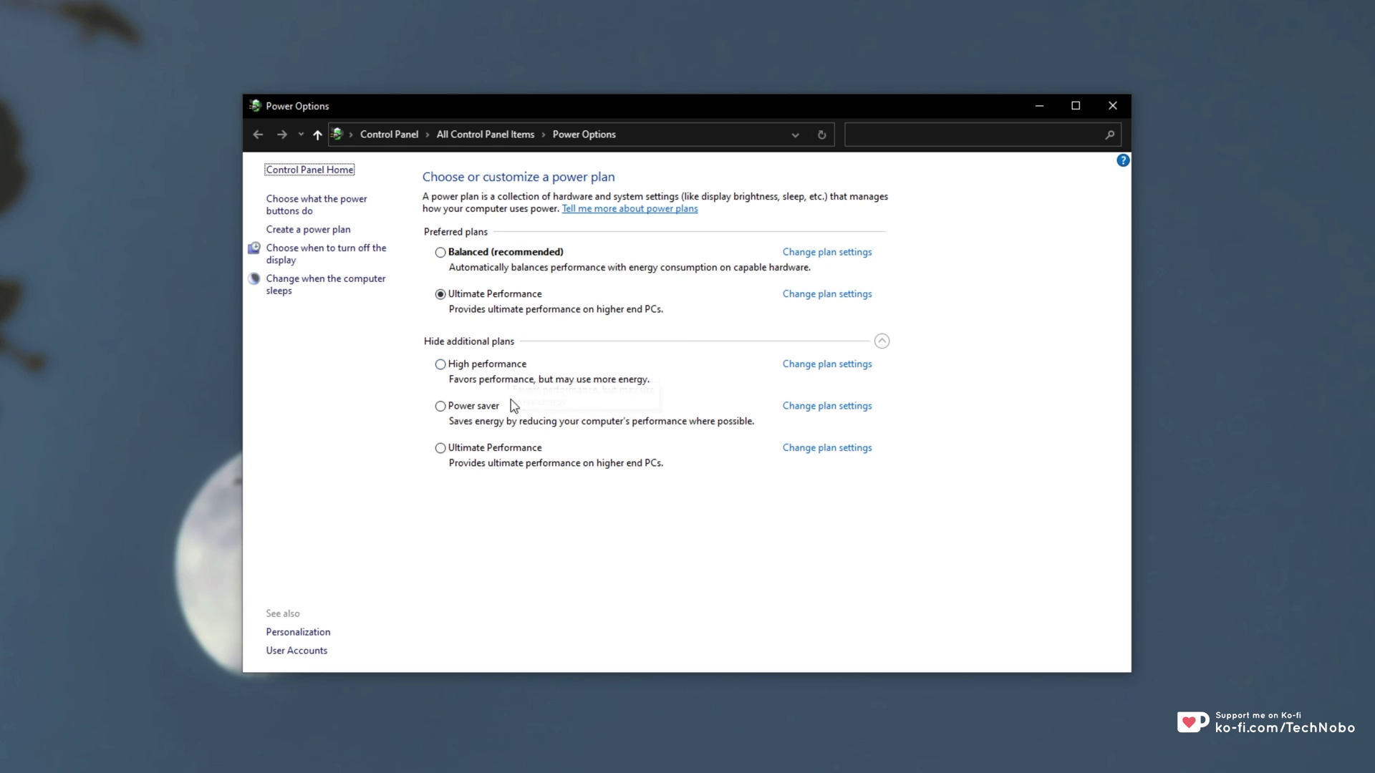
left_click(884, 345)
left_click(884, 346)
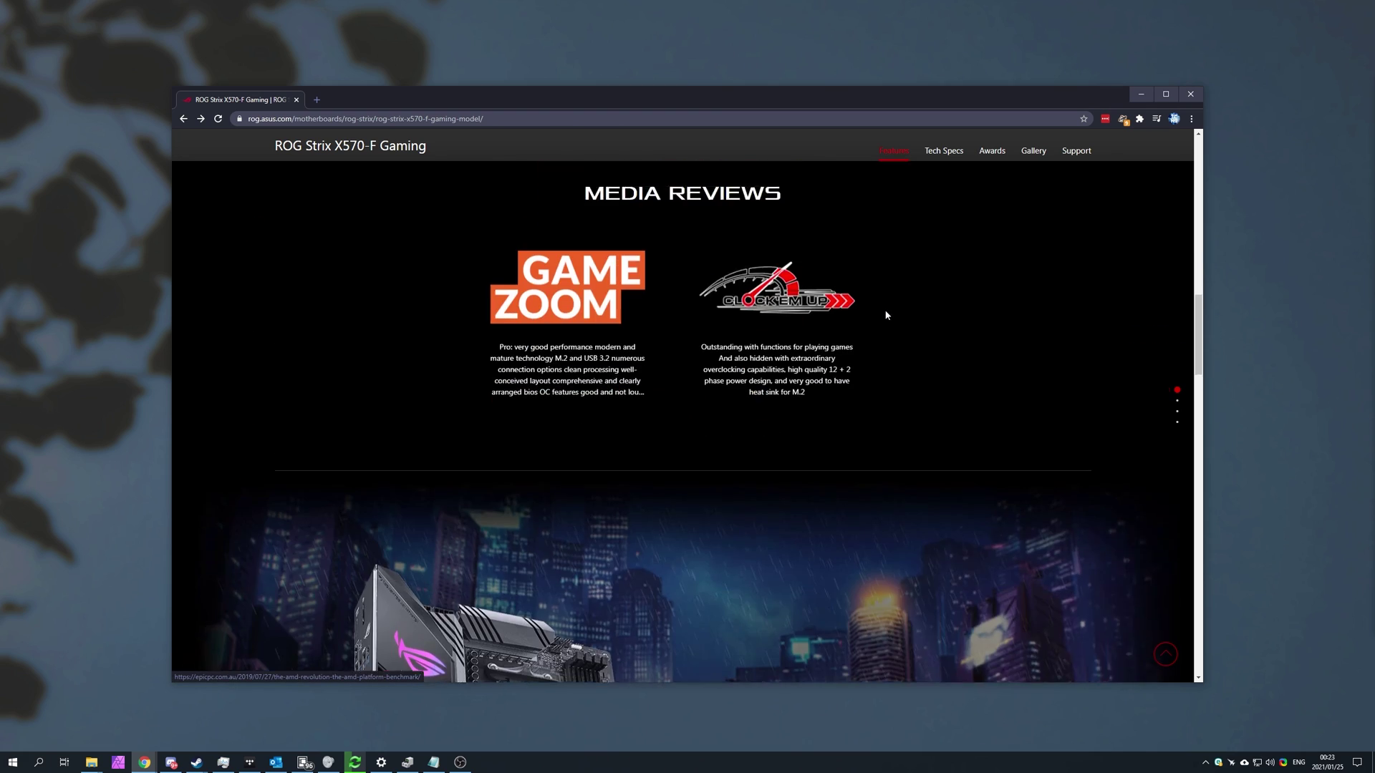
Go to the ROG Strix X570-F Gaming support page's Driver & Utility section.
scroll(886, 314, "up", 5)
scroll(887, 314, "up", 10)
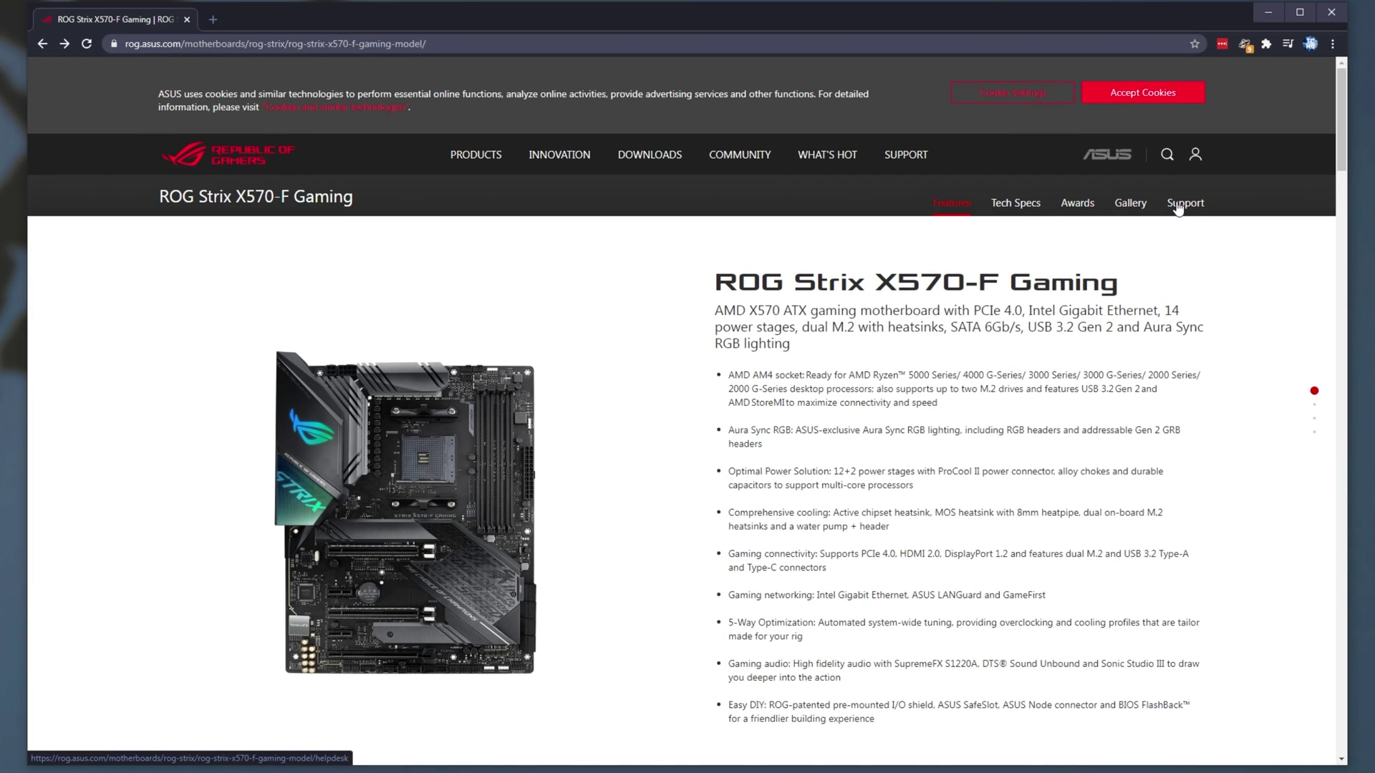
left_click(1071, 245)
left_click(579, 414)
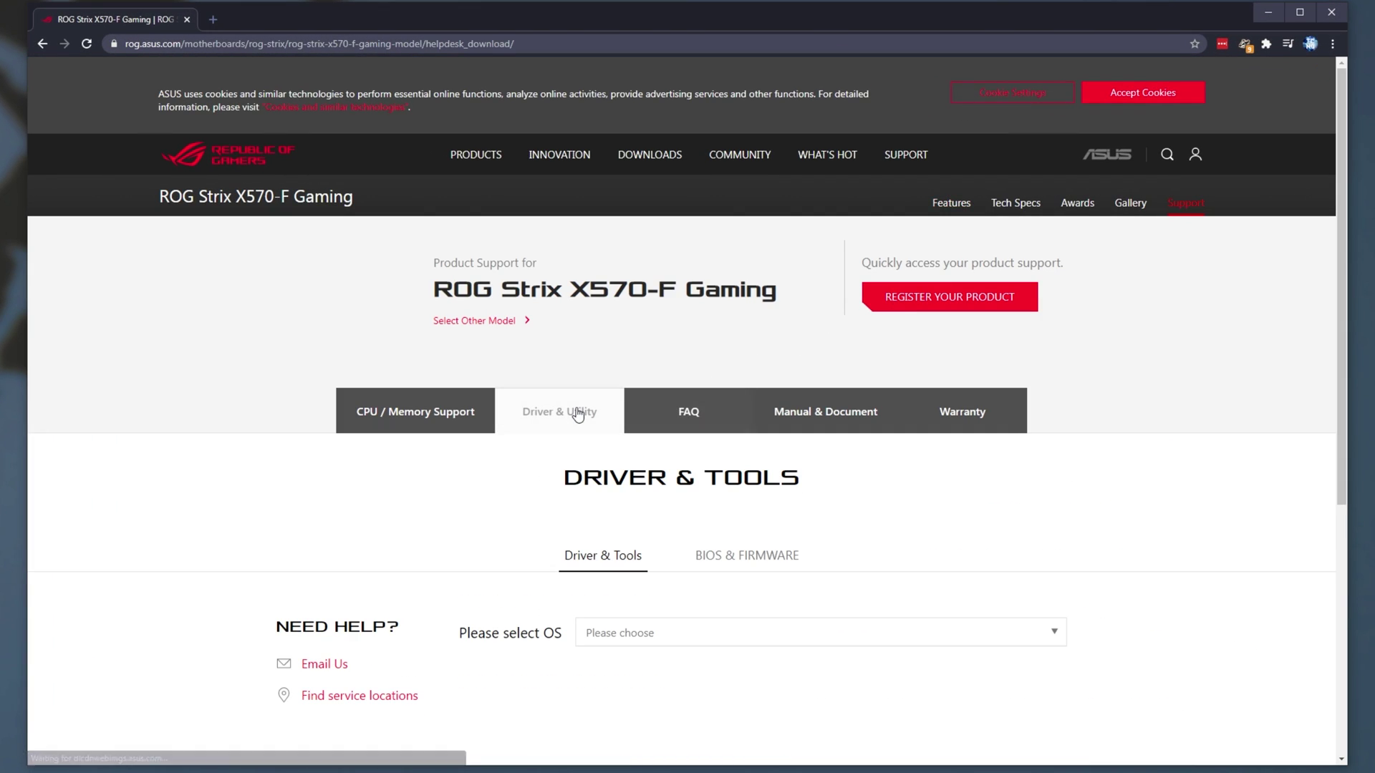
Select Windows 10 64-bit as the OS to list the BIOS, LAN and Chipset downloads.
scroll(579, 414, "down", 2)
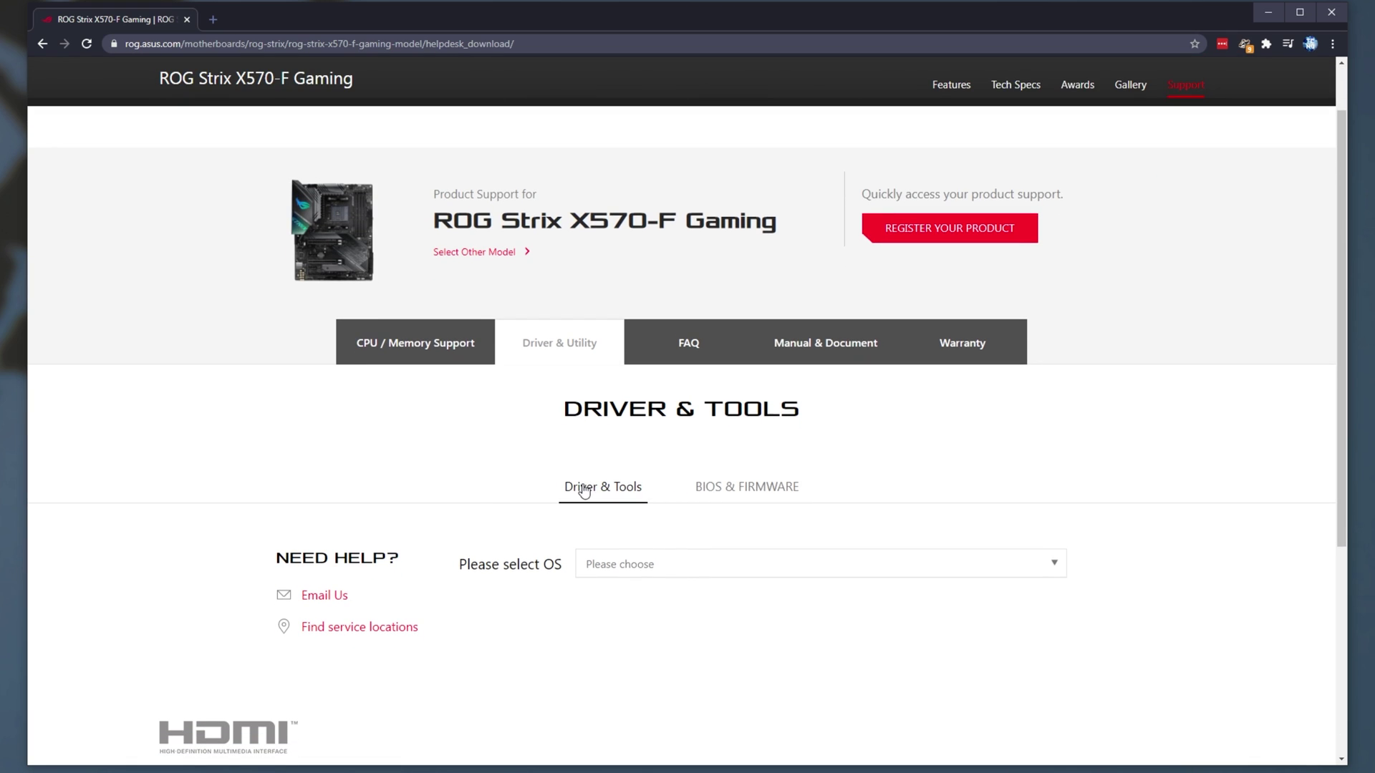
left_click(682, 571)
left_click(688, 603)
scroll(959, 569, "down", 3)
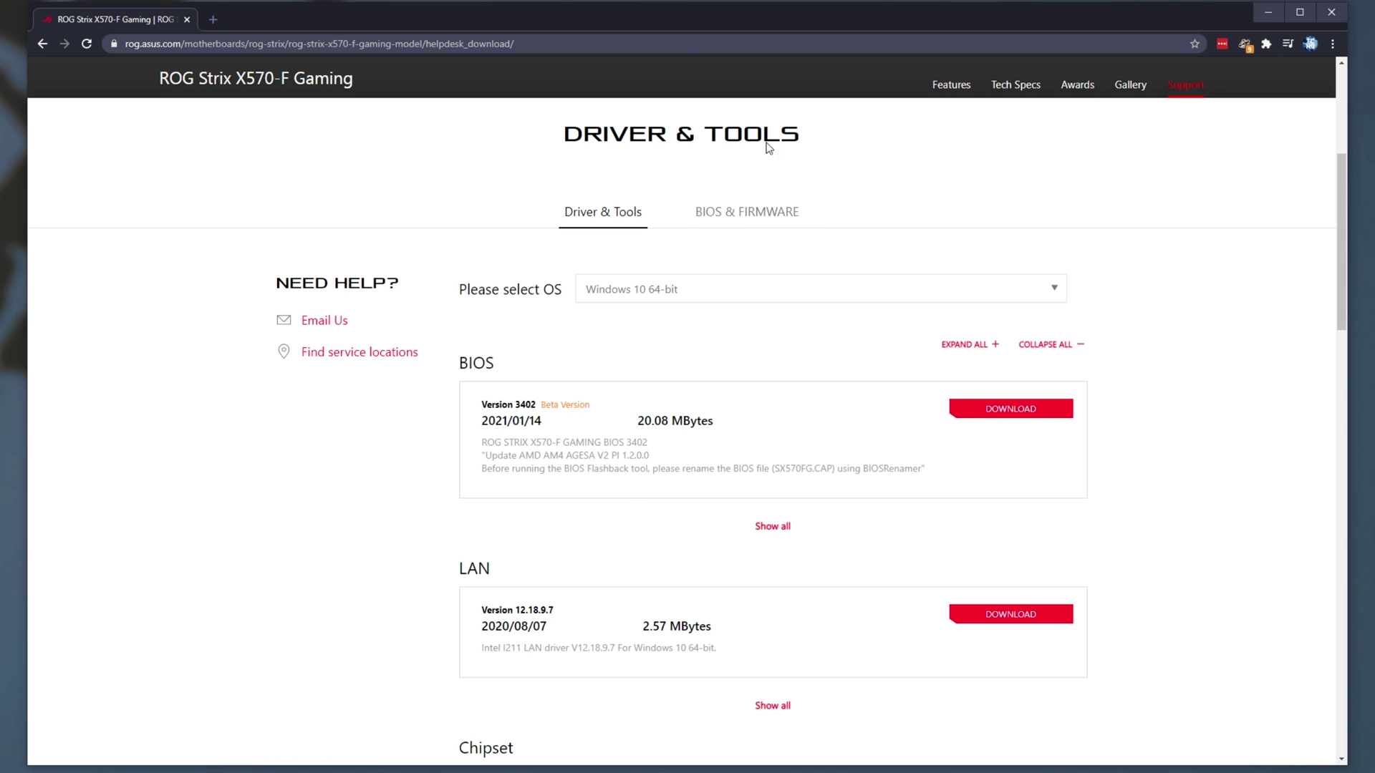
scroll(691, 213, "up", 4)
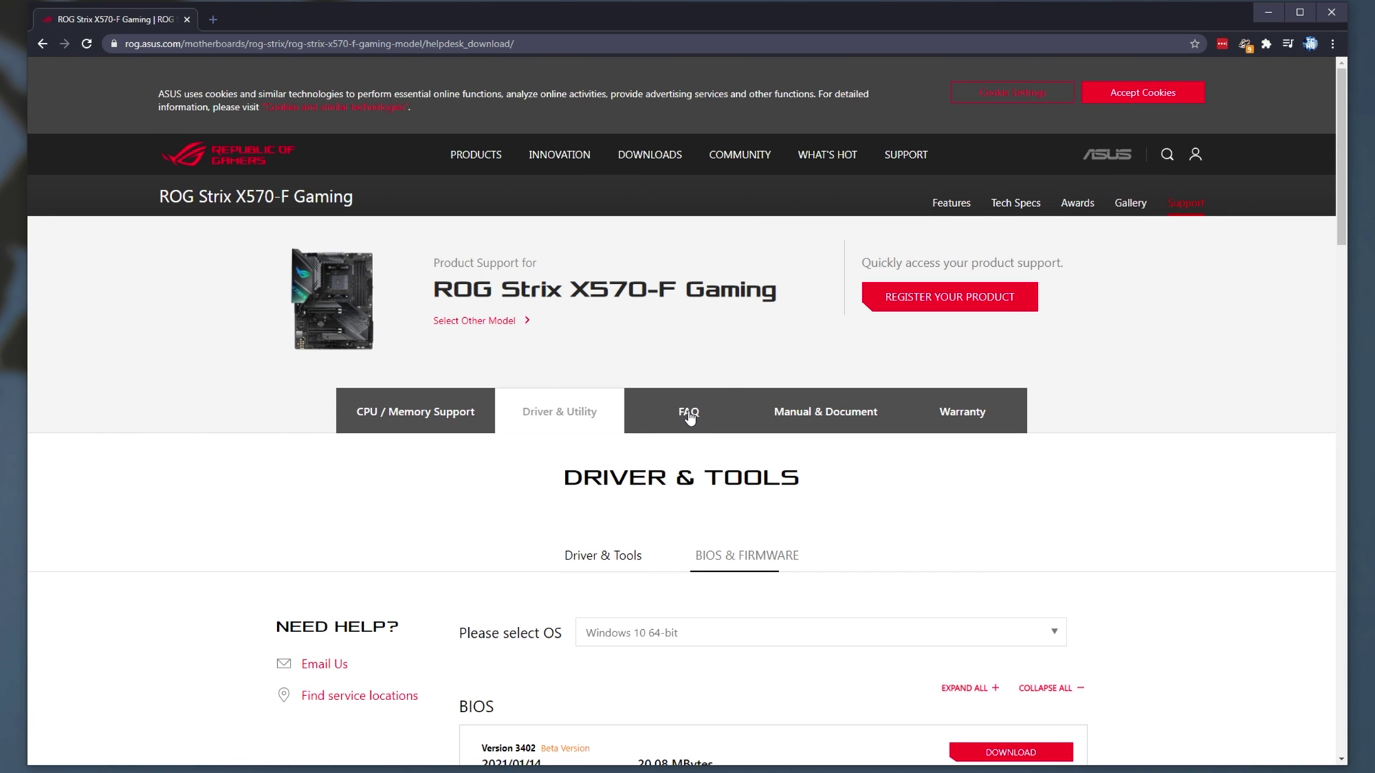
Show all available versions in the Chipset download section.
scroll(900, 509, "down", 6)
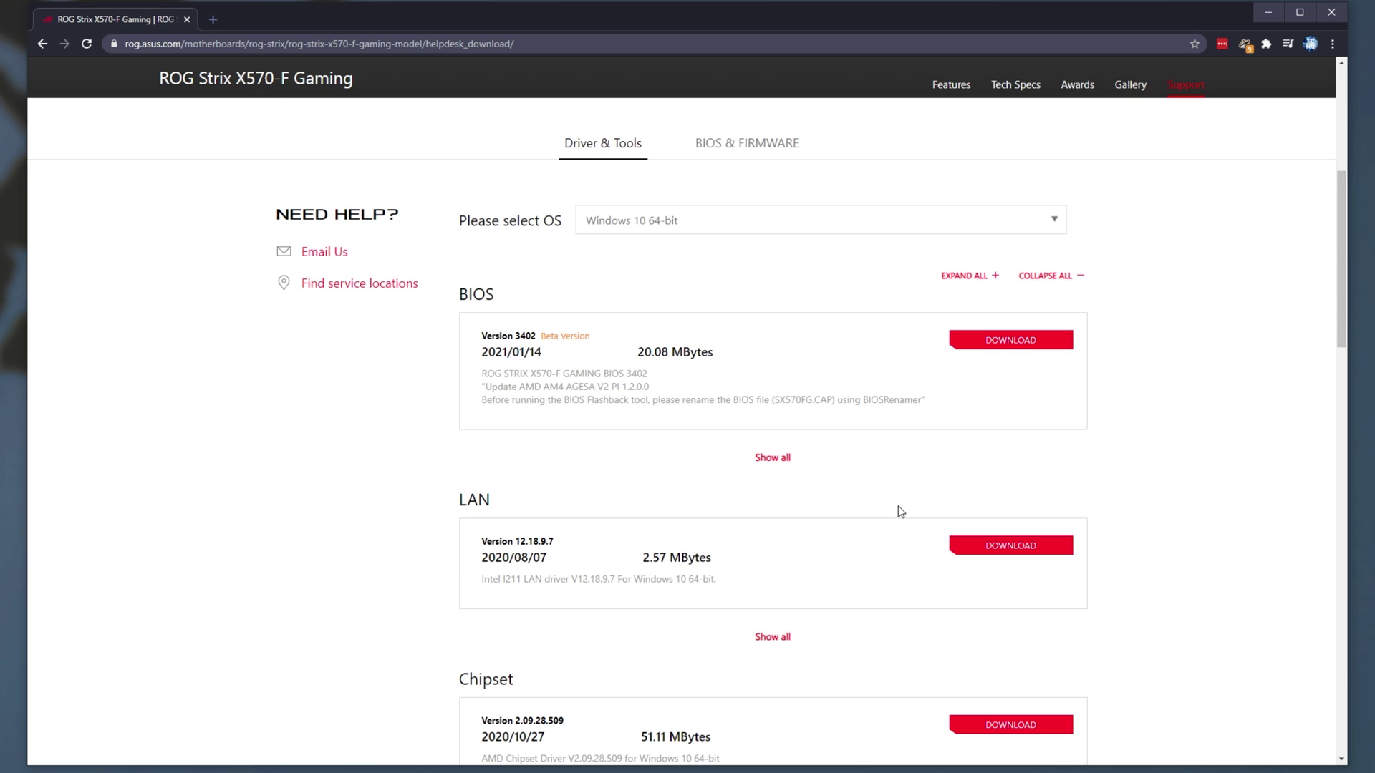
scroll(898, 506, "down", 4)
double_click(489, 405)
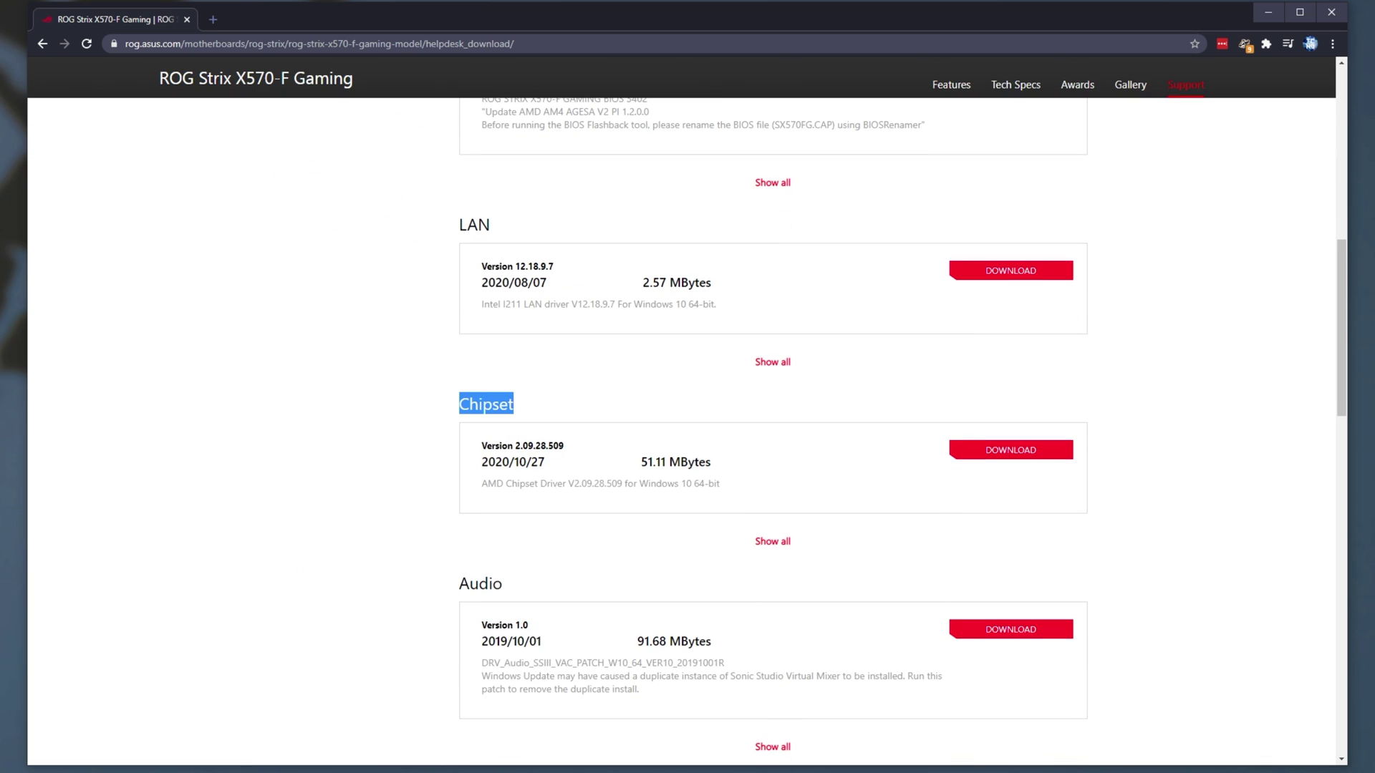
left_click(767, 541)
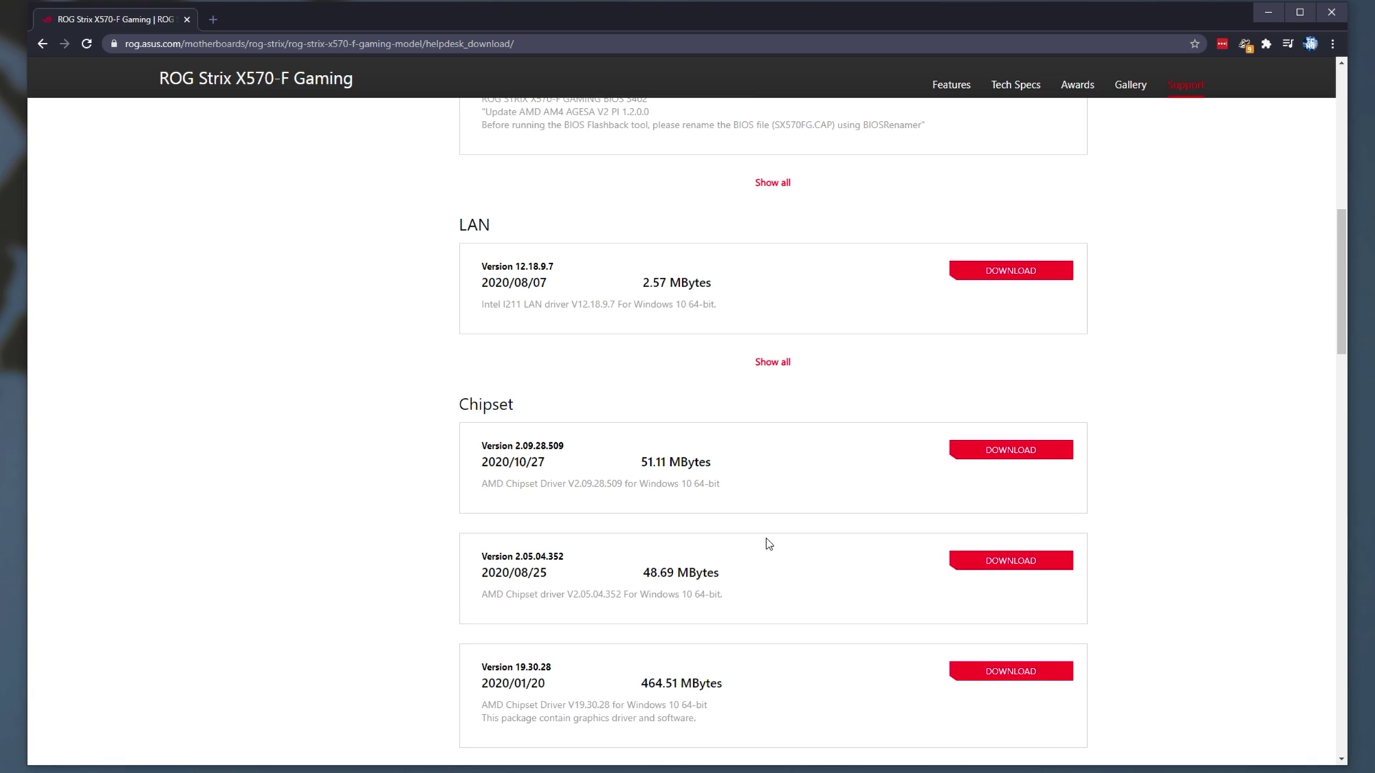
Compare the chipset driver entries, then download and open the version 2.09.28.509 zip.
scroll(769, 545, "down", 1)
left_click_drag(732, 416, 491, 473)
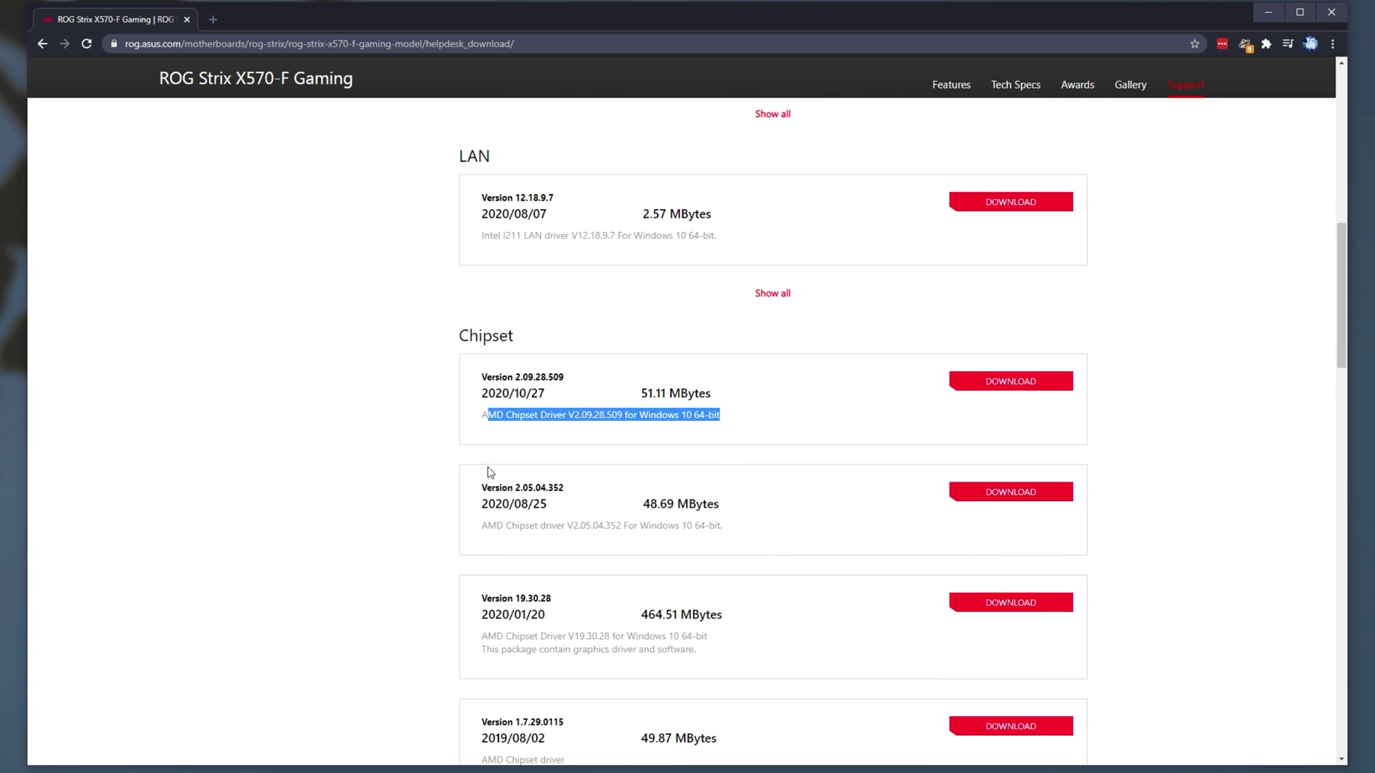
left_click_drag(503, 525, 757, 530)
left_click_drag(736, 646, 543, 661)
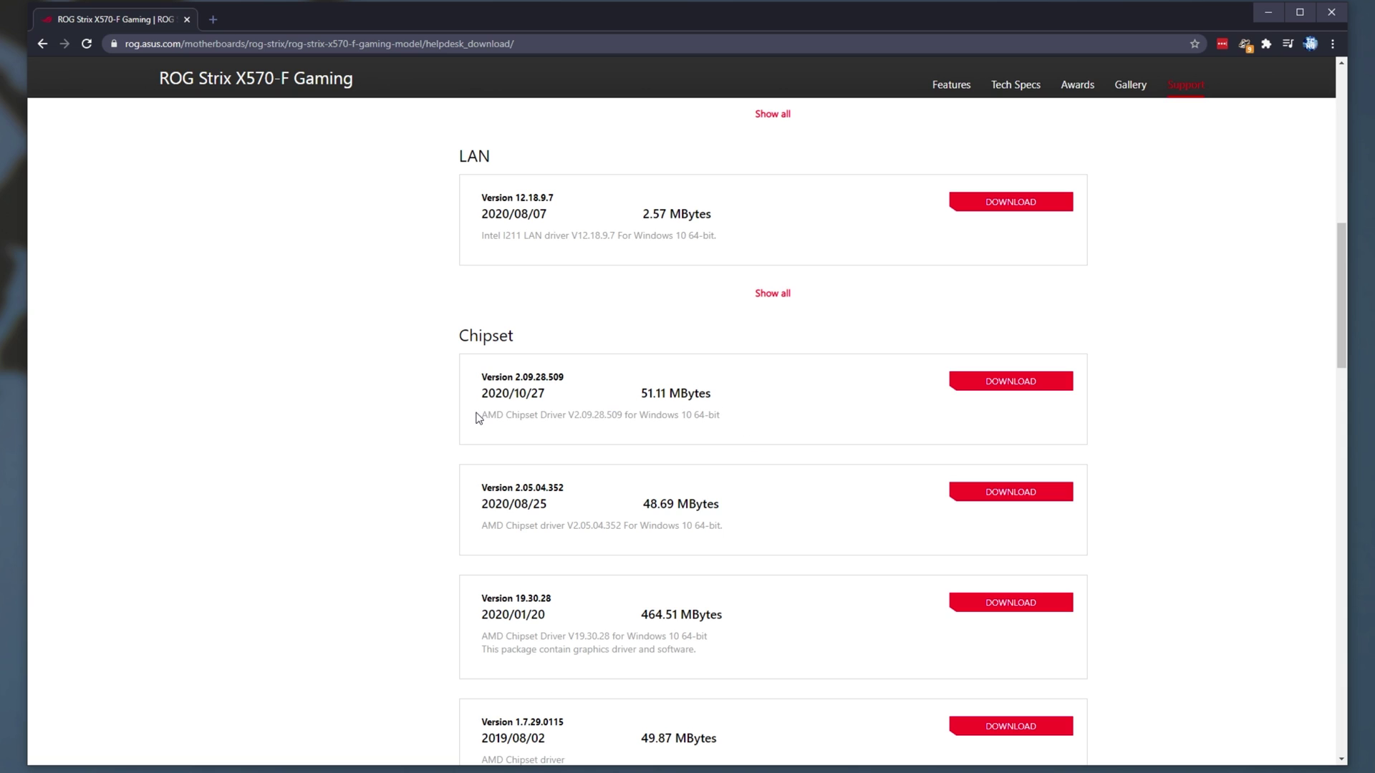
left_click_drag(540, 415, 477, 421)
left_click_drag(480, 522, 544, 525)
left_click(788, 477)
left_click(995, 387)
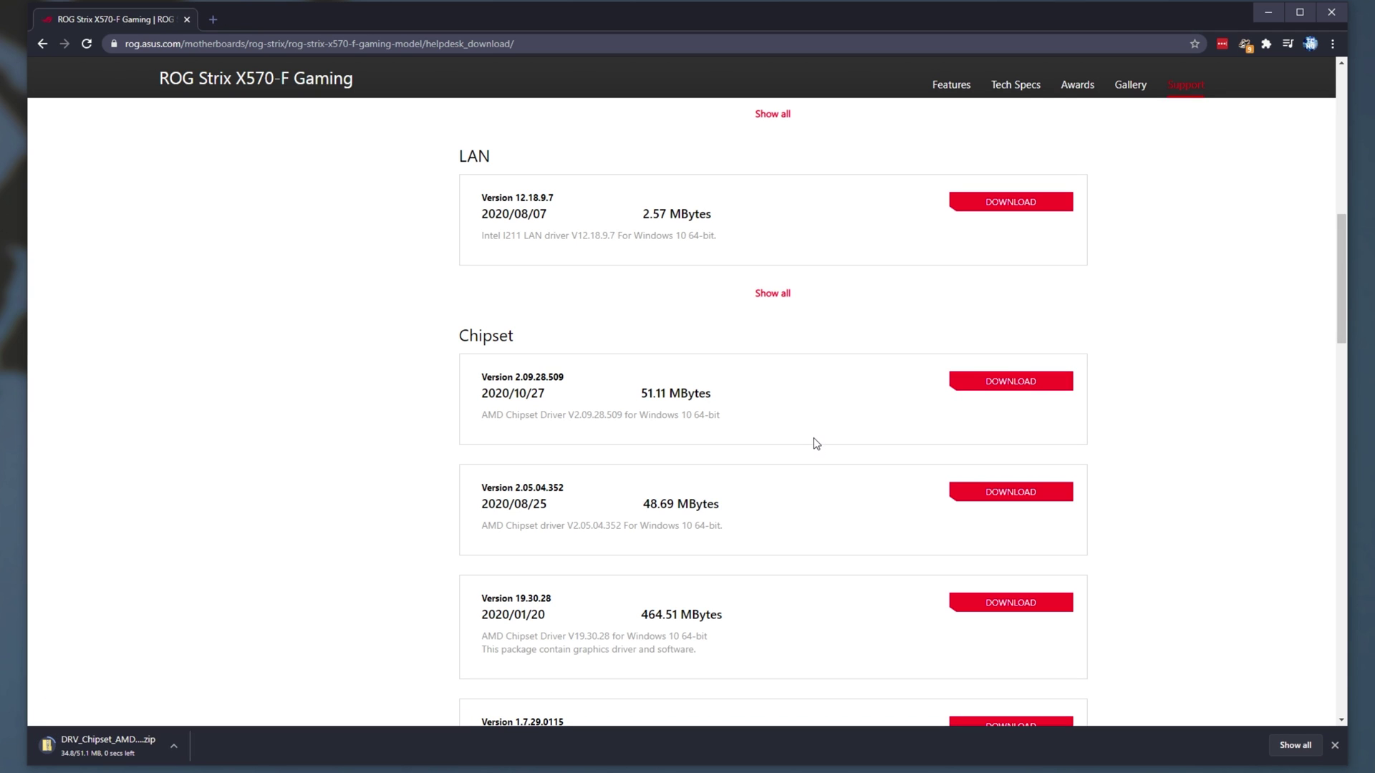
left_click(124, 741)
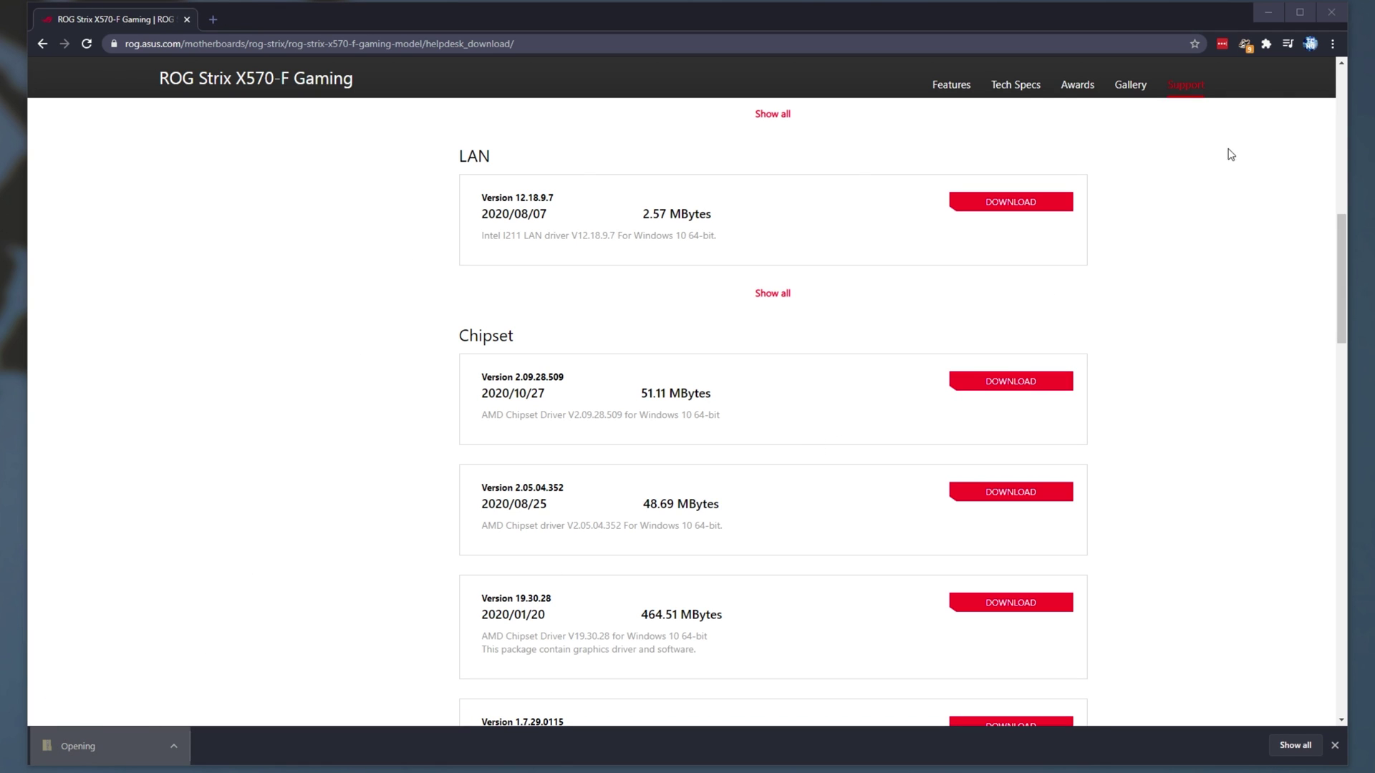
Select all 15 files in the chipset zip and drag them into a new desktop folder.
left_click(1331, 16)
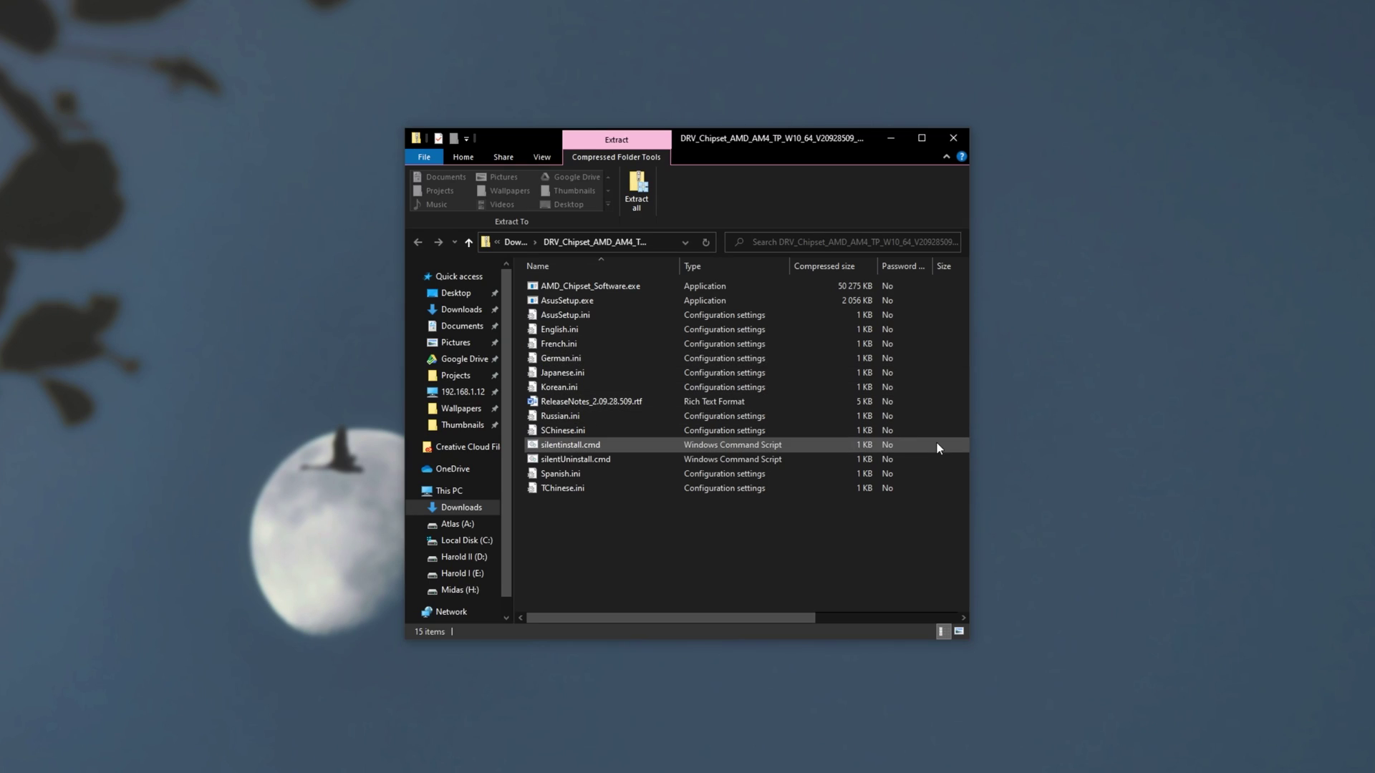
left_click_drag(709, 562, 566, 287)
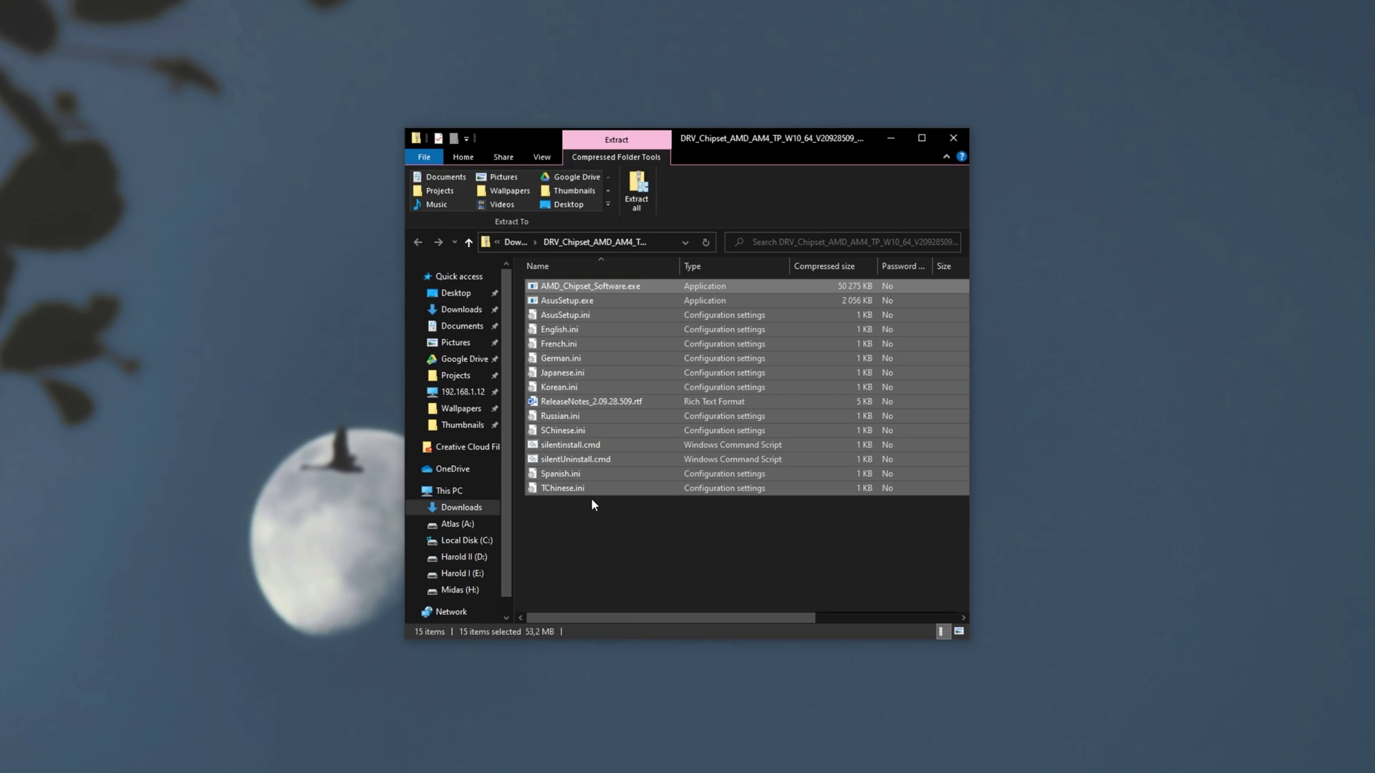
right_click(344, 396)
mouse_move(494, 598)
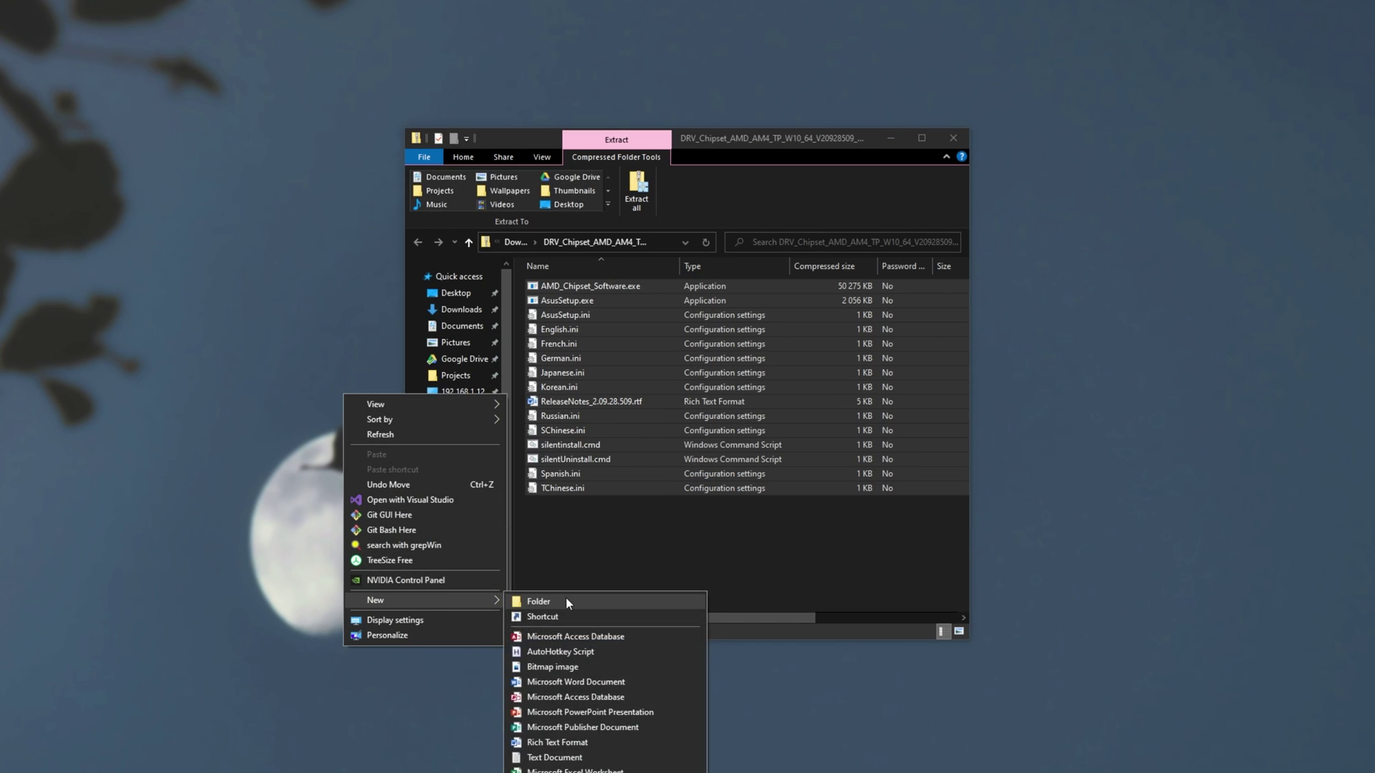
left_click(566, 600)
double_click(359, 423)
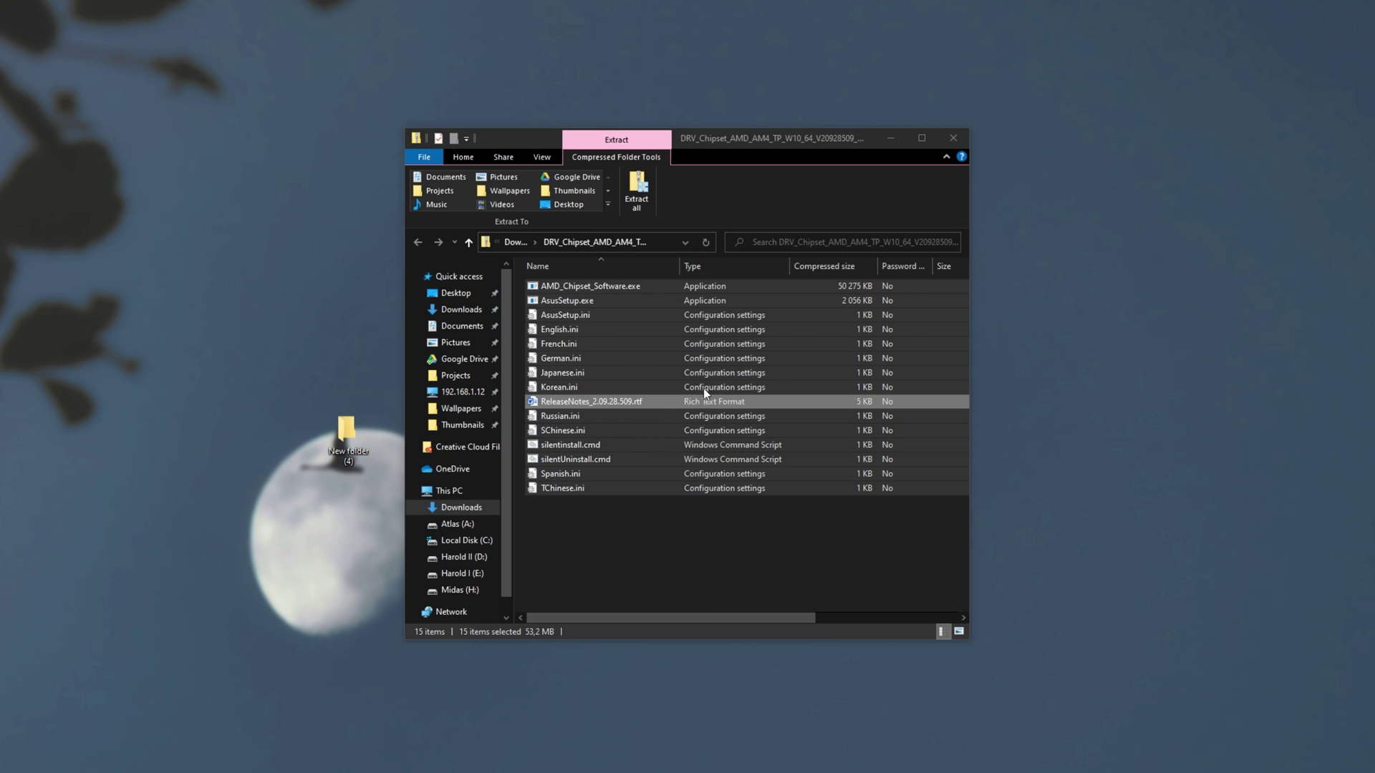
left_click_drag(644, 287, 1080, 491)
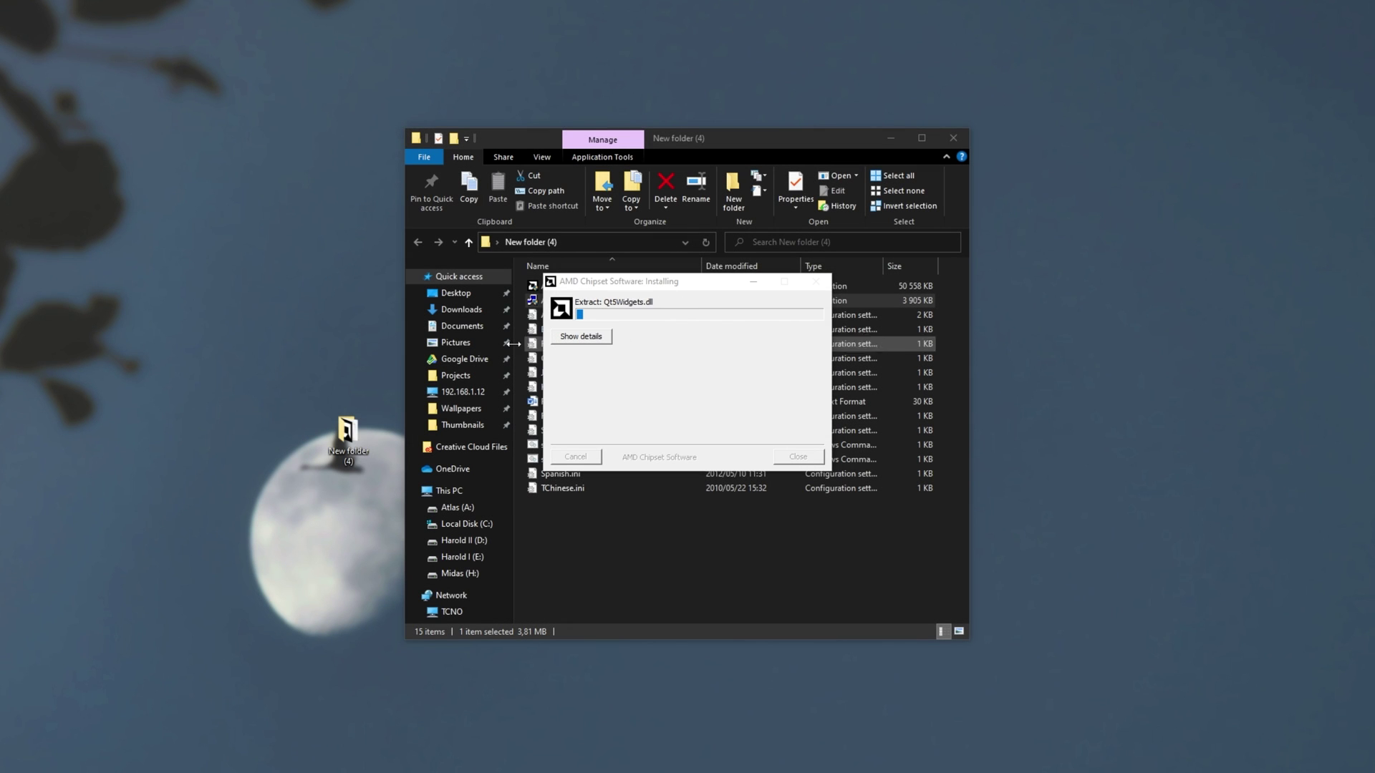
Show extraction details, then install all five chipset components including AMD Ryzen Power Plan.
left_click(582, 337)
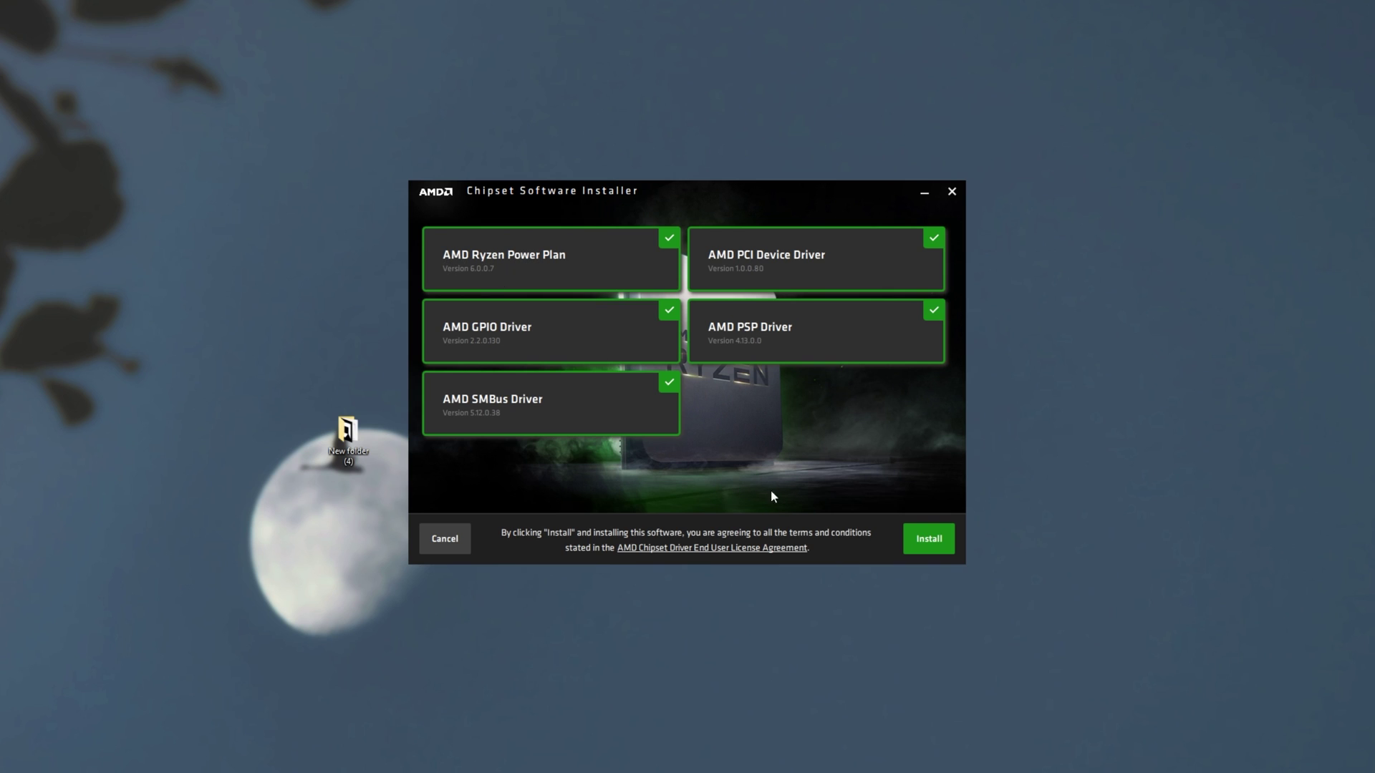
left_click(941, 539)
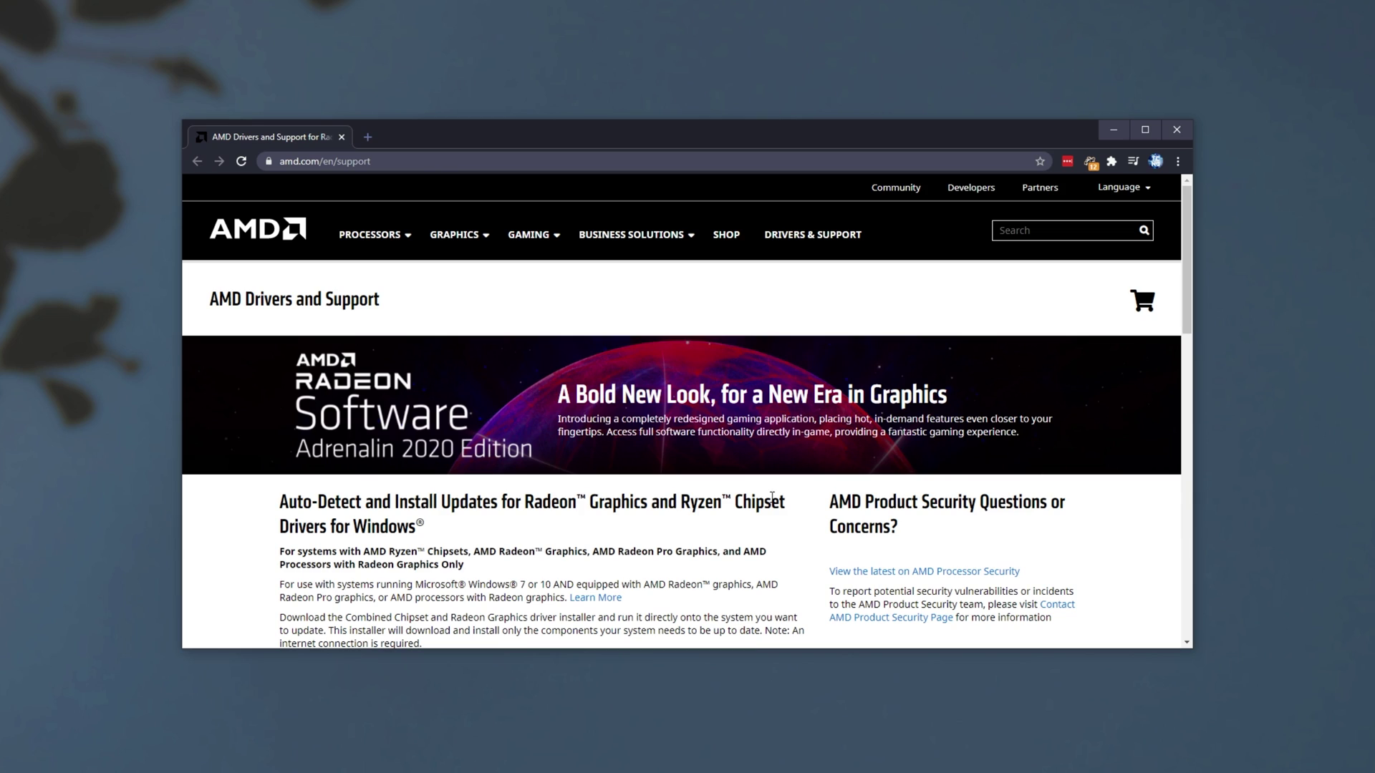
Maximize Chrome and review AMD's Ryzen chipset driver download instructions.
key("super+Up")
scroll(739, 583, "down", 2)
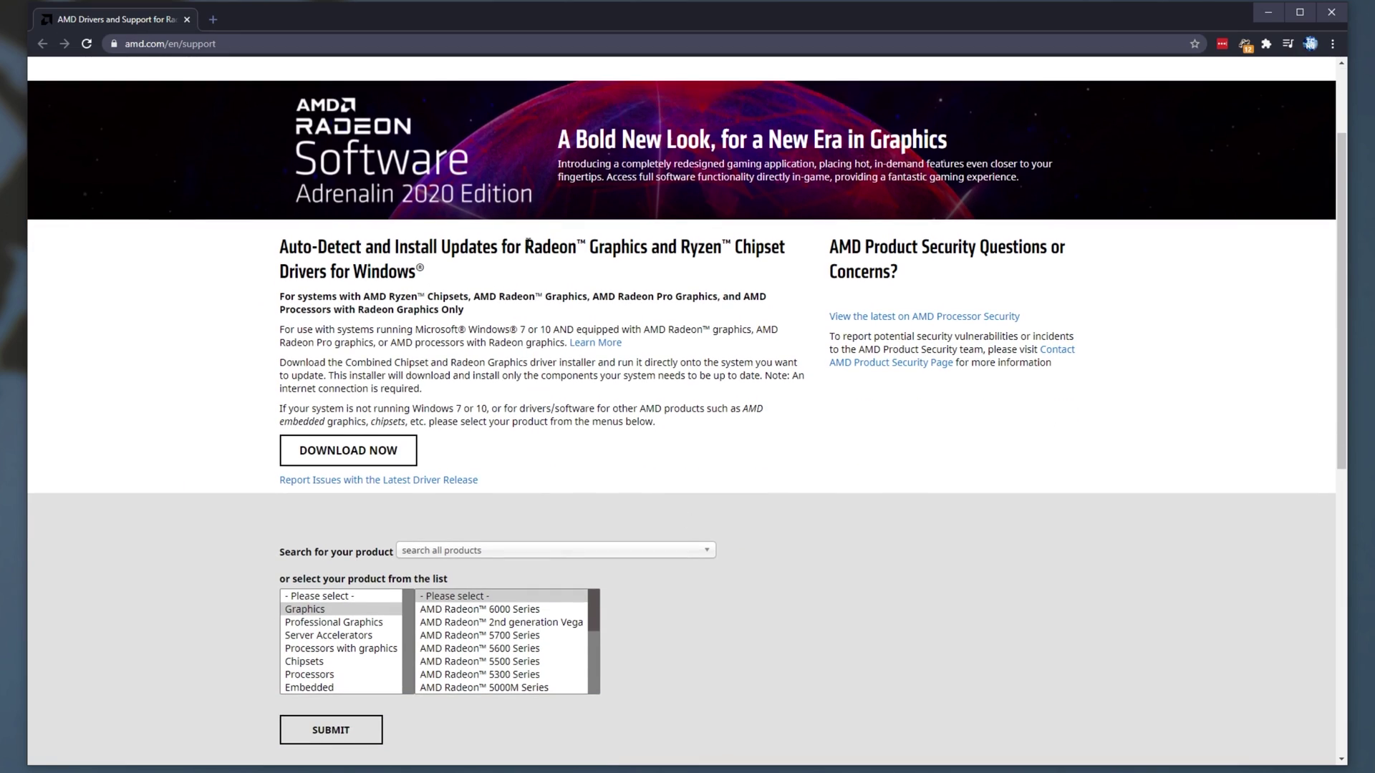
left_click_drag(534, 247, 725, 281)
left_click(806, 495)
left_click_drag(690, 472, 372, 246)
left_click(372, 244)
Set AMD's product selector to Chipsets, AMD Socket AM4, X570.
scroll(714, 390, "down", 5)
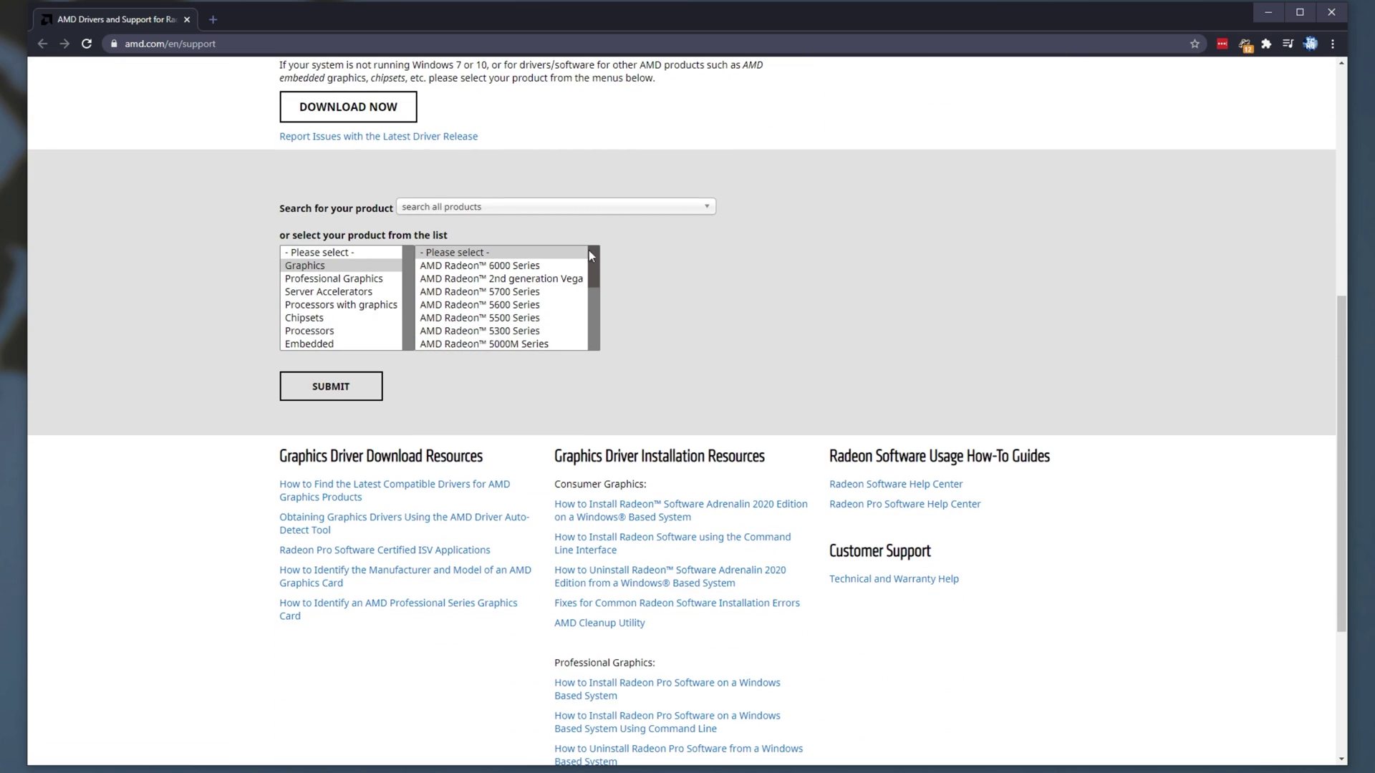
left_click(487, 208)
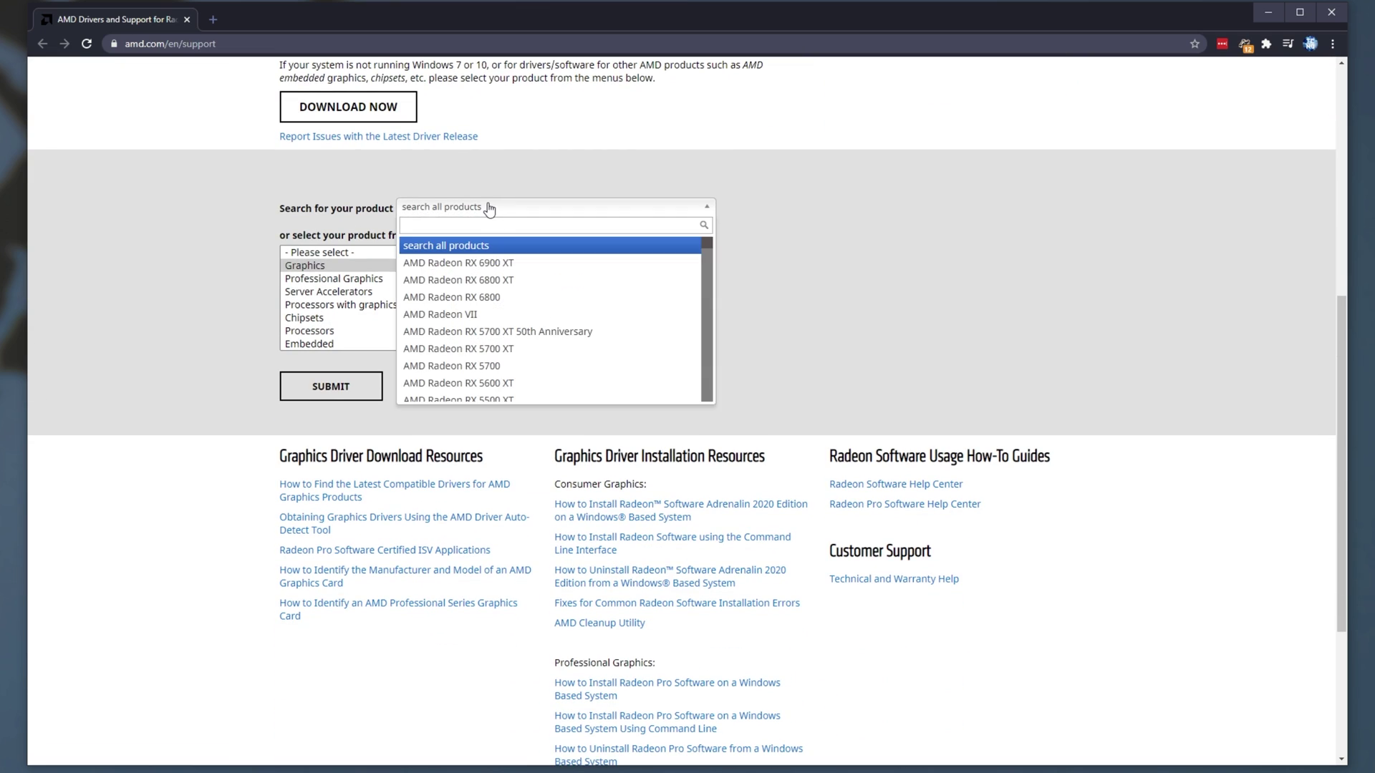
left_click(487, 207)
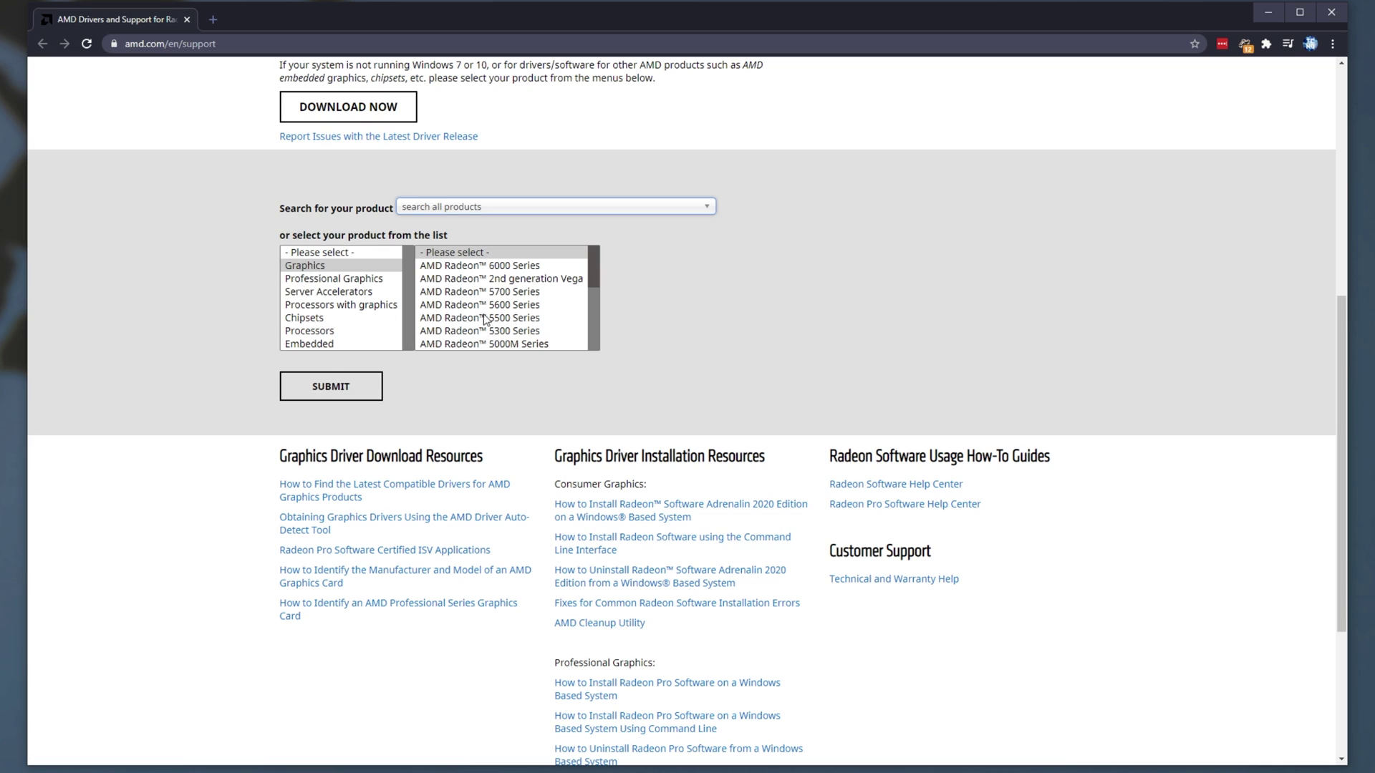
left_click(329, 317)
left_click(469, 306)
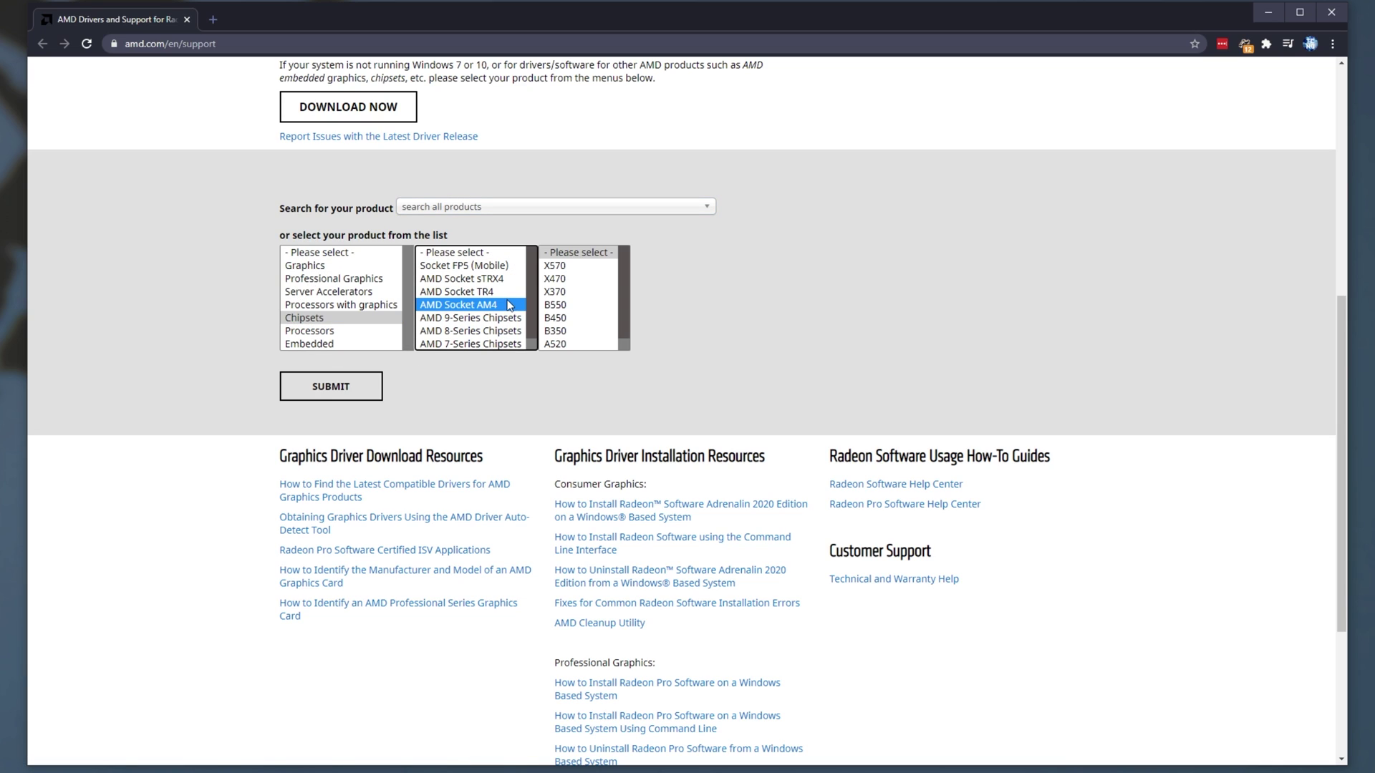
left_click(567, 267)
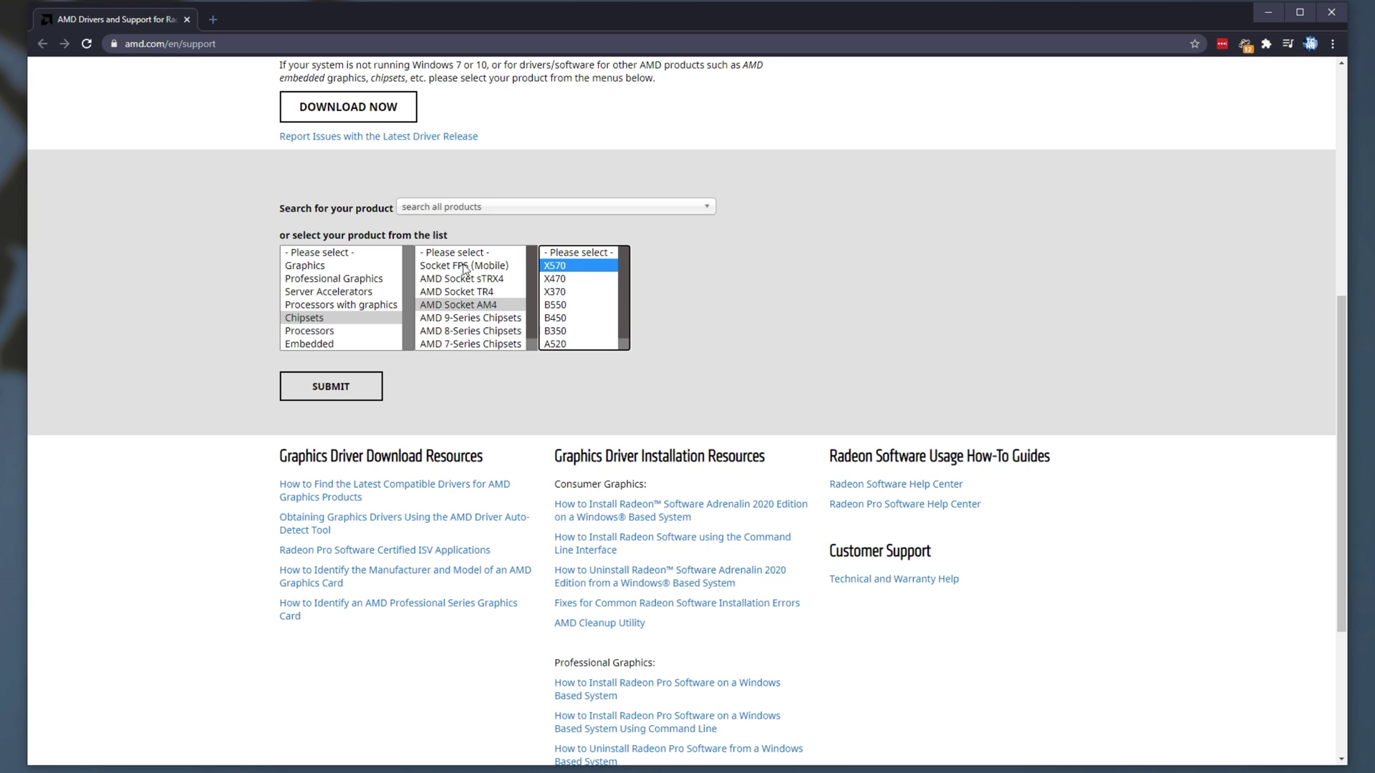
Load the X570 drivers, close the survey, and expand Windows 10 - 64-Bit Edition showing revision 2.10.13.408.
left_click(331, 387)
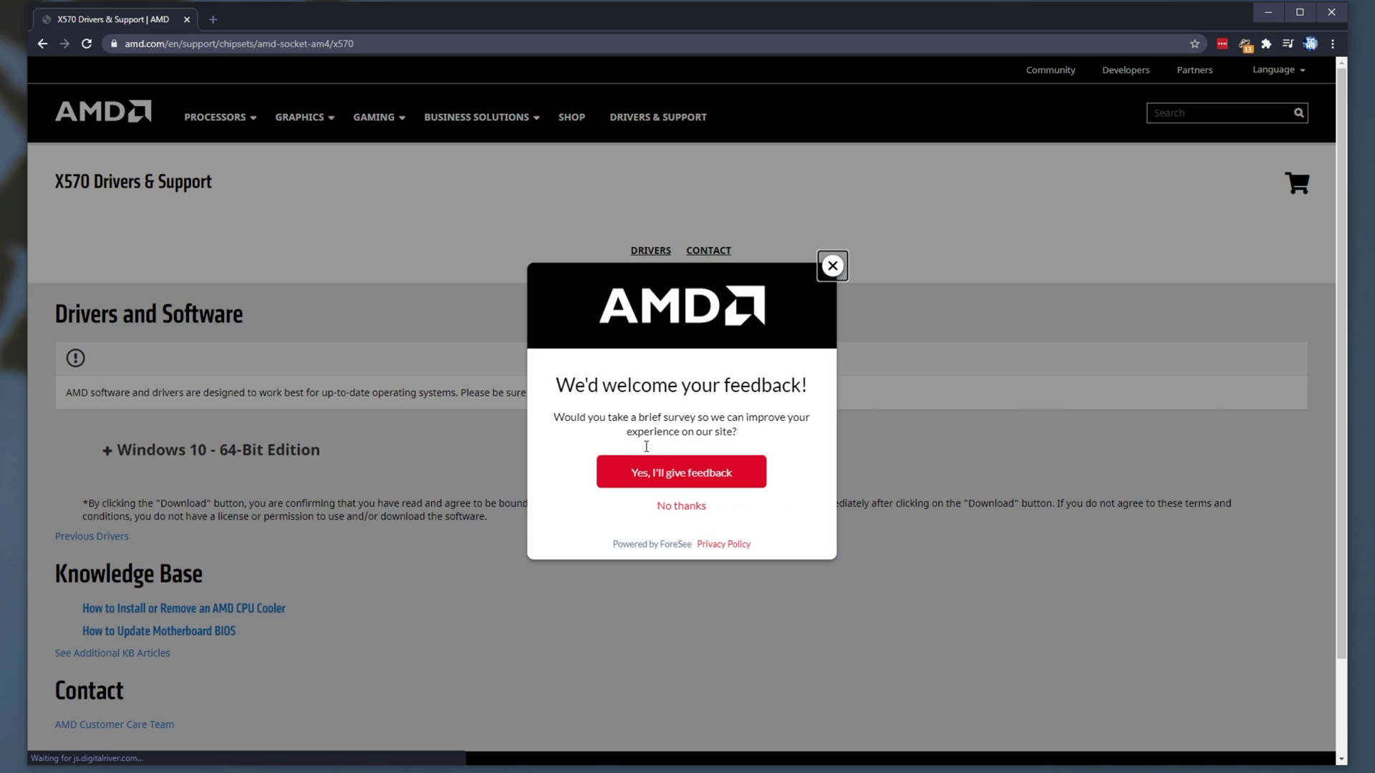
left_click(832, 267)
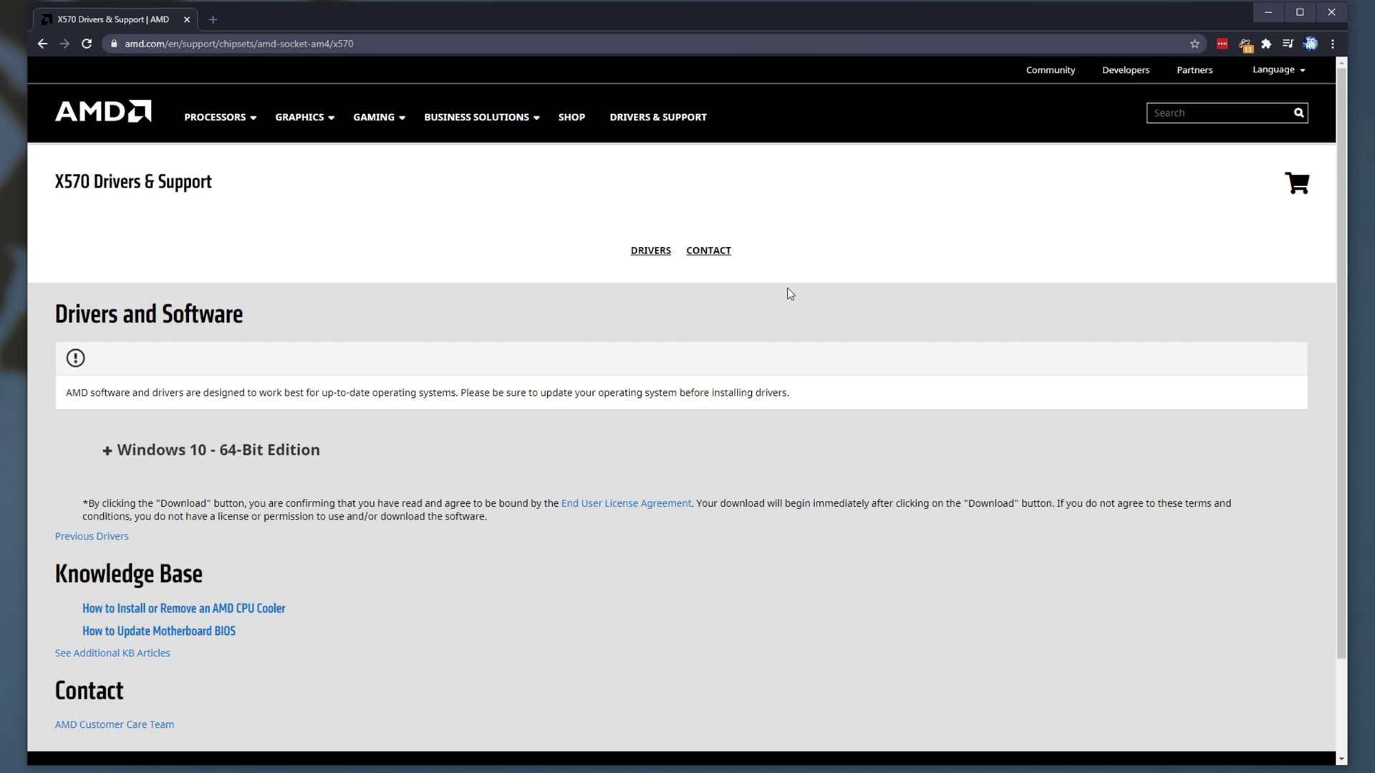
left_click(106, 454)
scroll(140, 473, "down", 1)
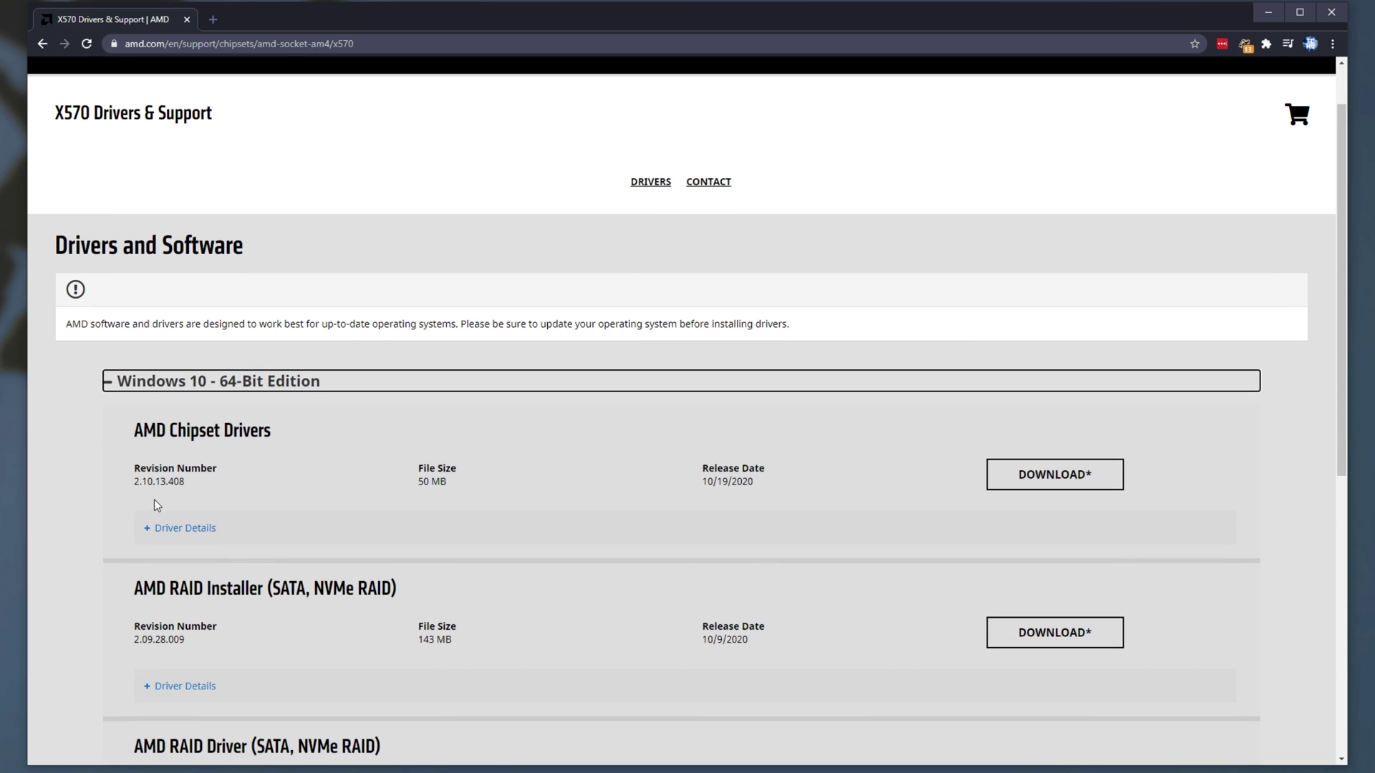
left_click_drag(135, 486, 191, 486)
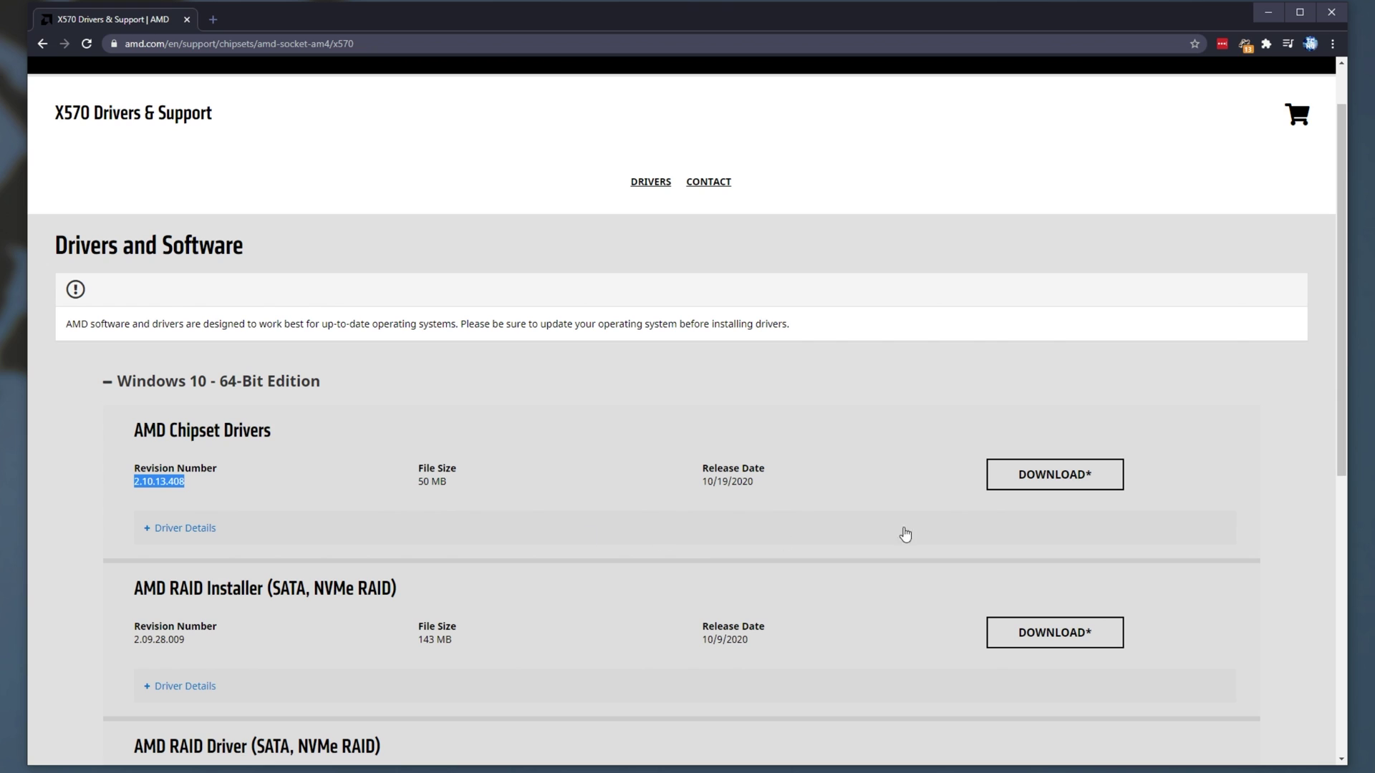
Download the AMD Chipset Drivers 2.10.13.408 package and launch its installer.
left_click(1085, 480)
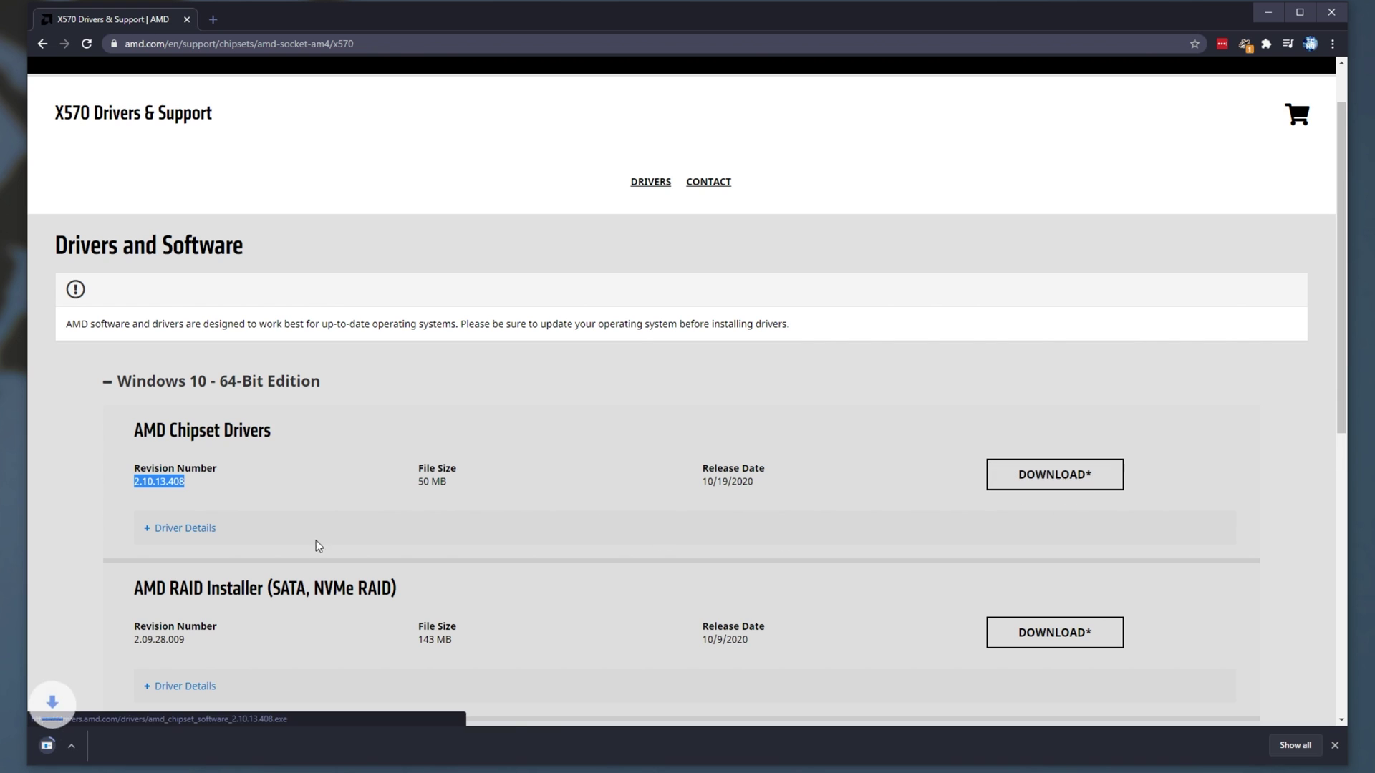
left_click(158, 530)
scroll(162, 537, "down", 1)
scroll(162, 537, "down", 2)
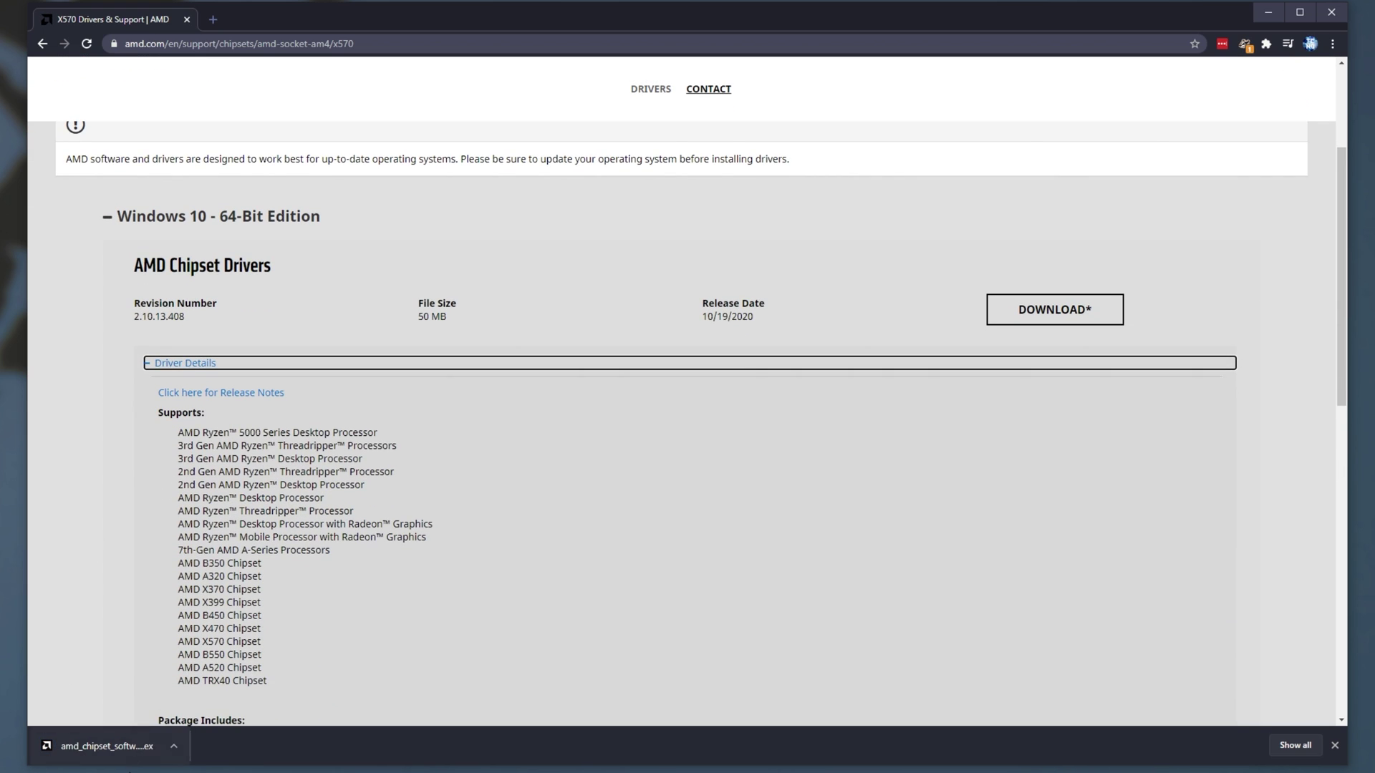
left_click(115, 750)
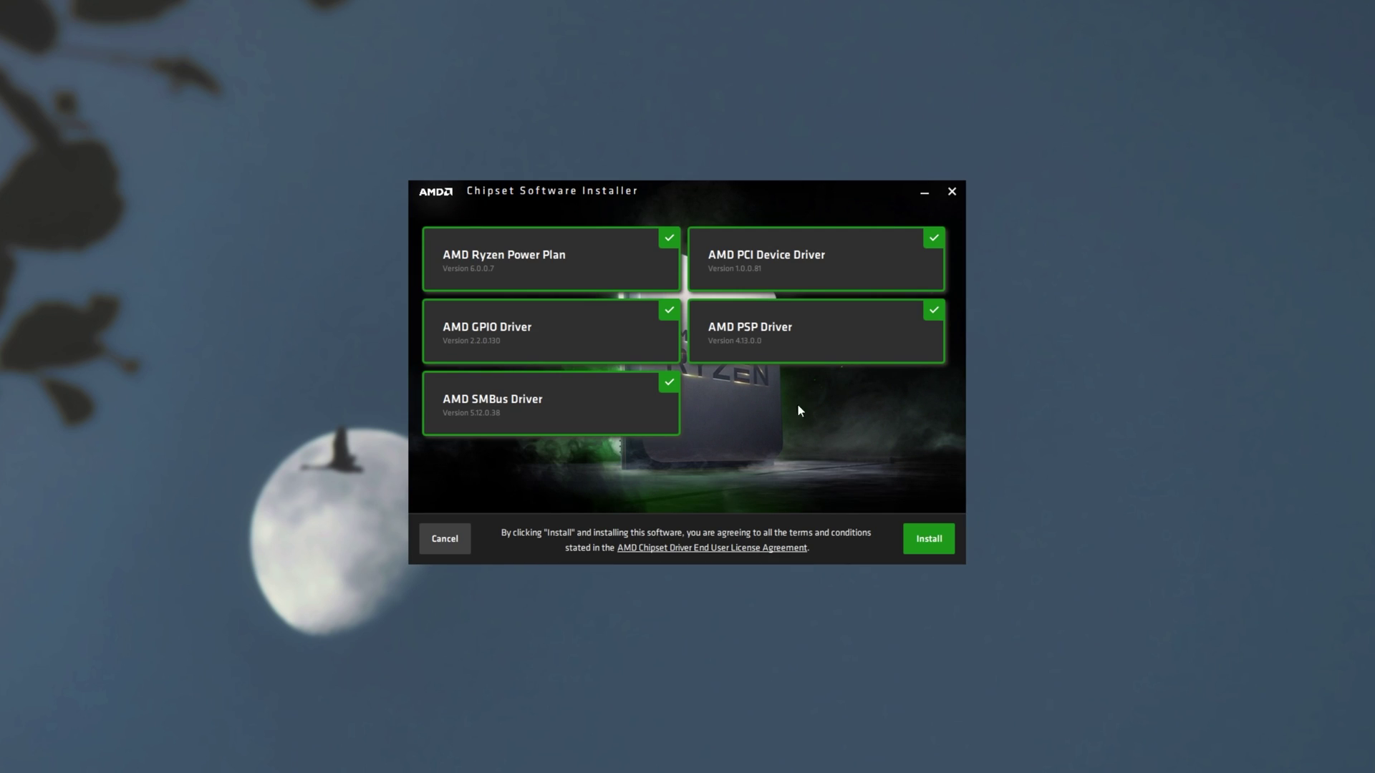
Install the chipset drivers 2.10.13.408 with all five driver tiles checked.
left_click(933, 542)
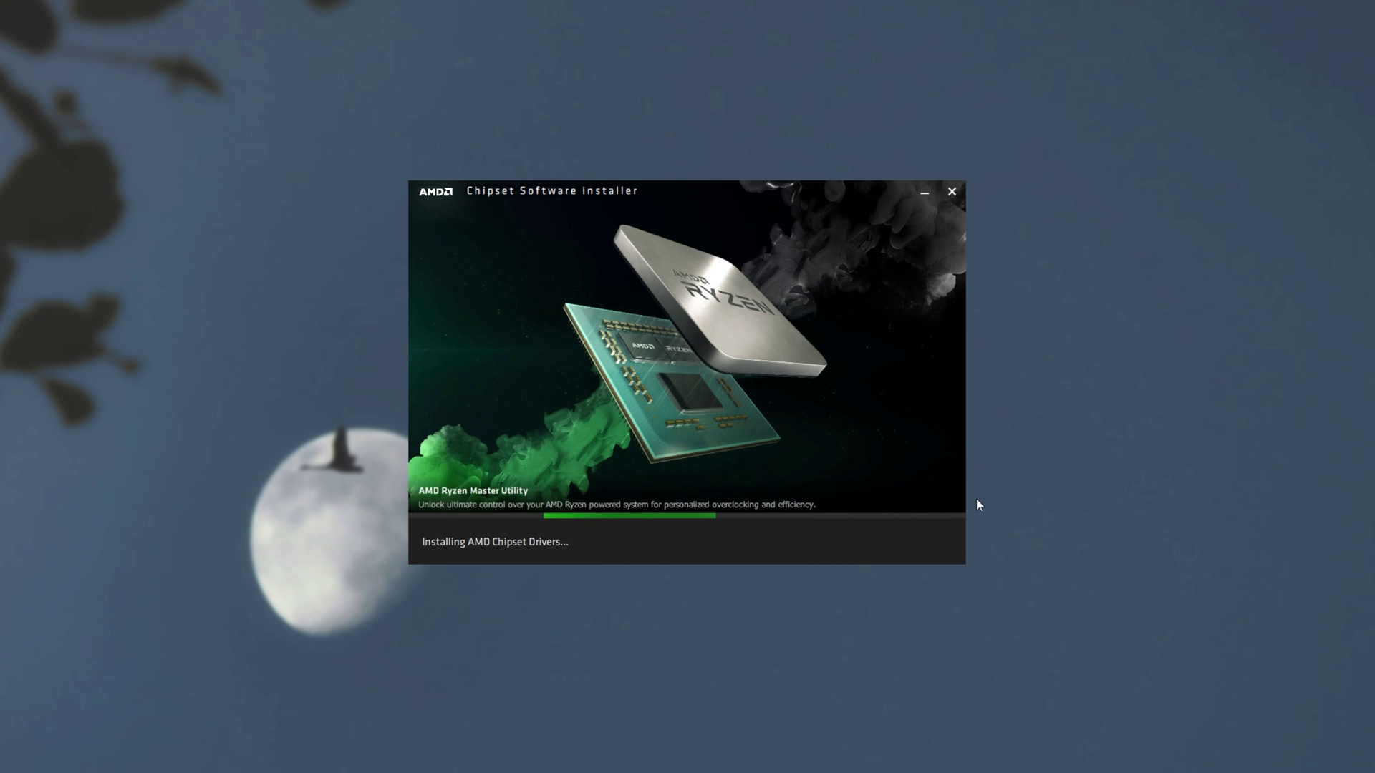
Reopen Choose a power plan from Windows search by typing 'power'.
key("super")
type("power")
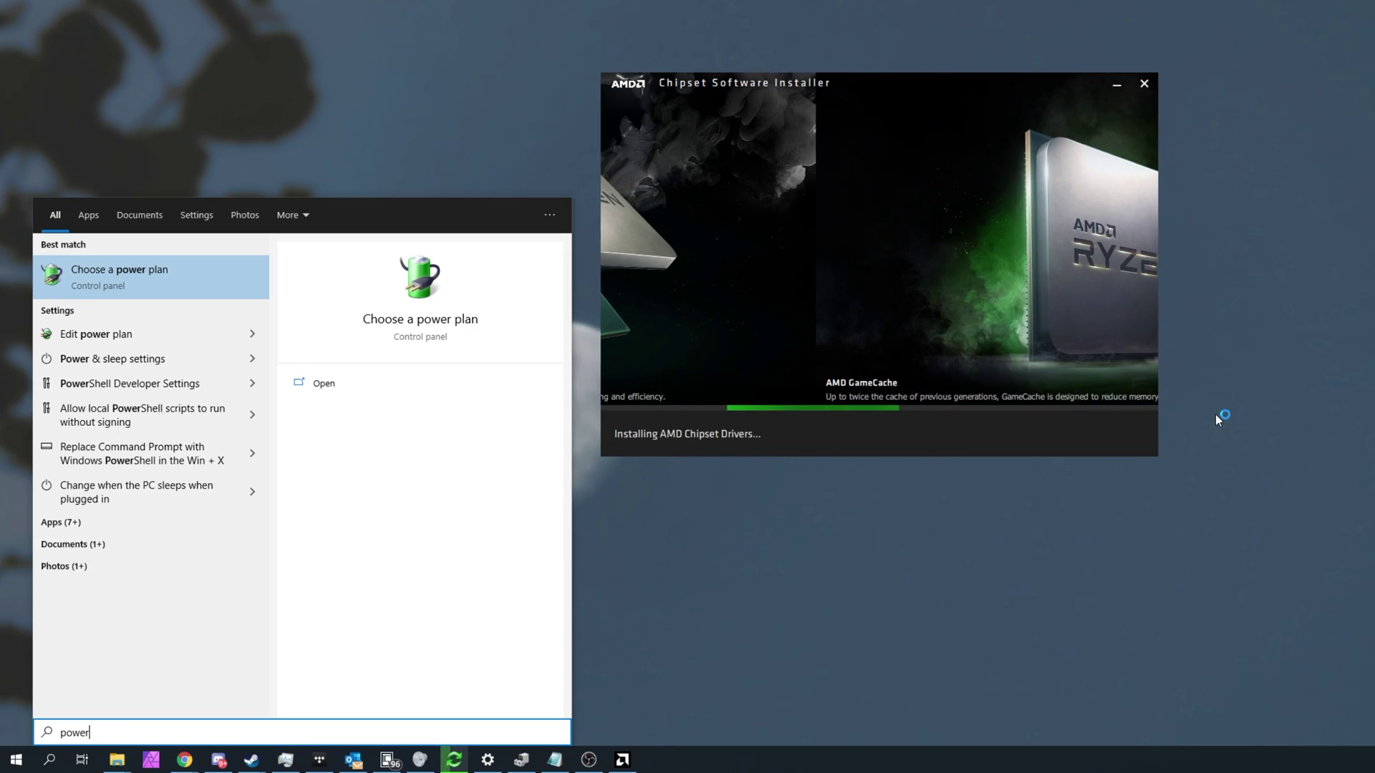
key("Return")
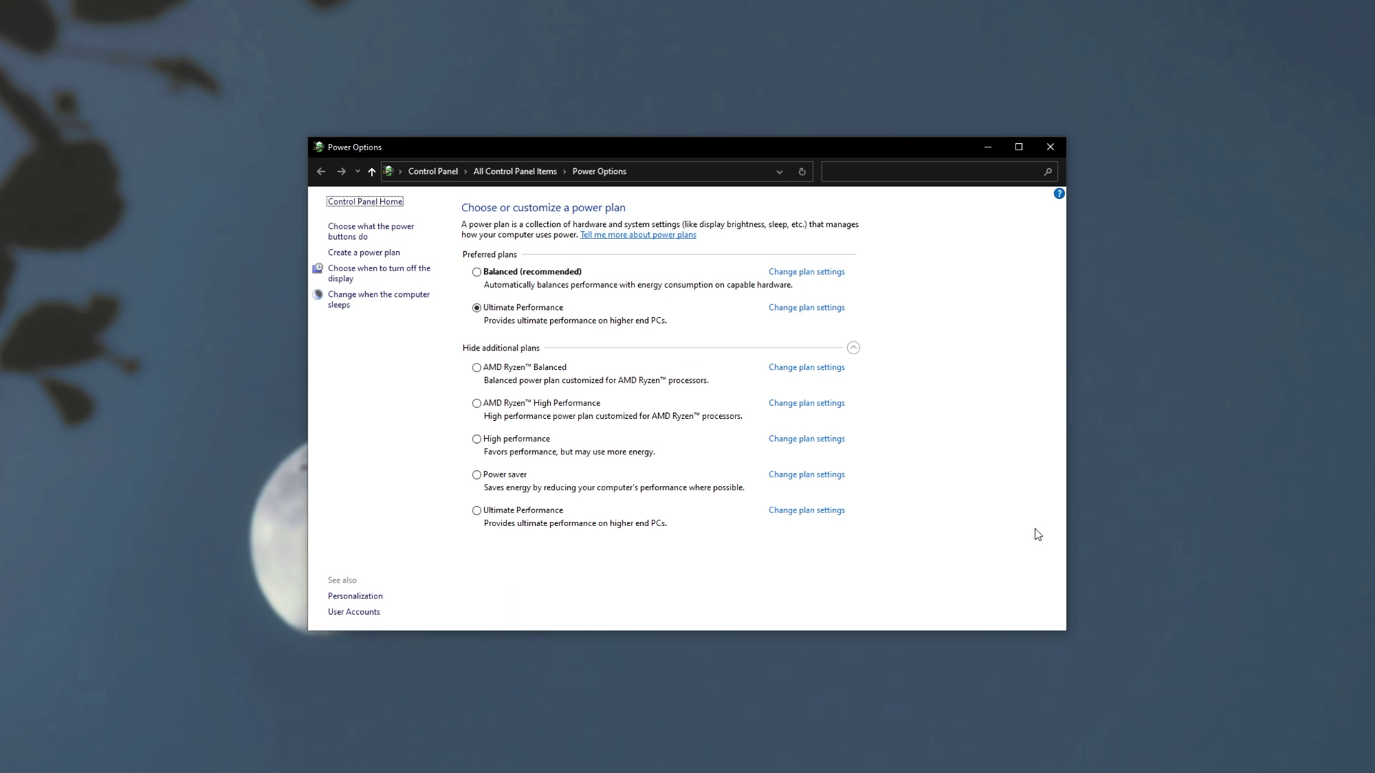